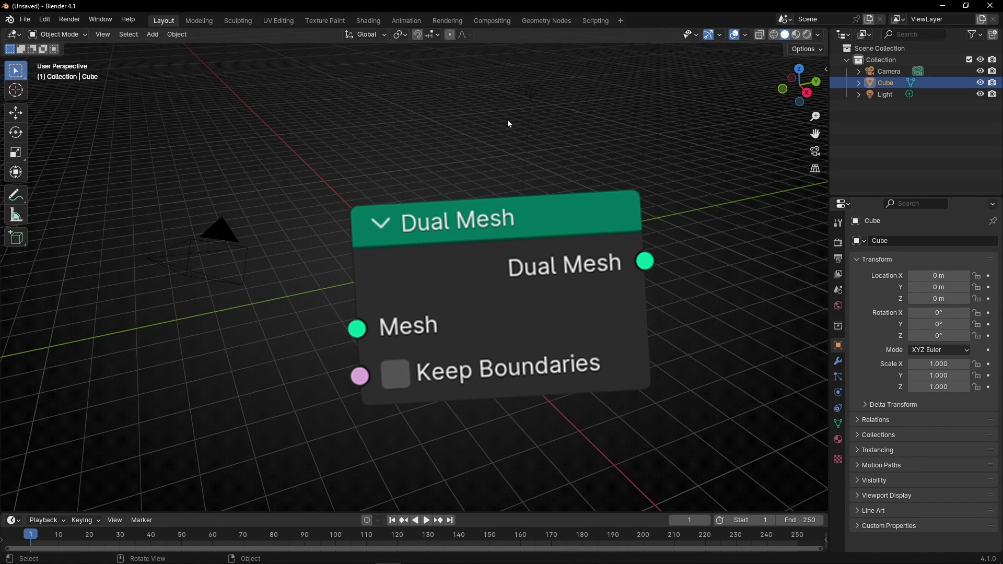
- Delete the camera and light from the scene and switch to the Geometry Nodes workspace
drag(208, 157, 289, 256)
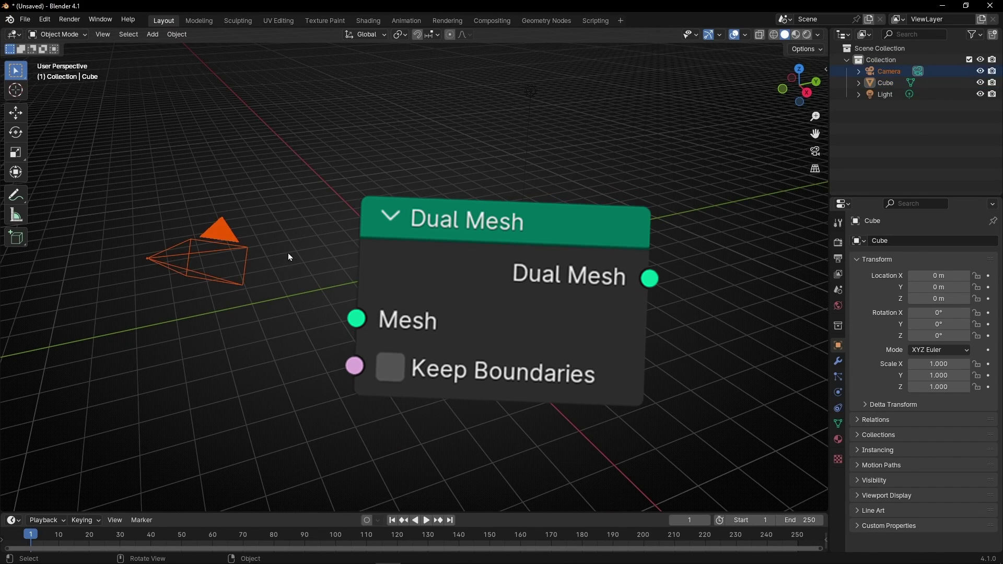
key(Delete)
click(559, 24)
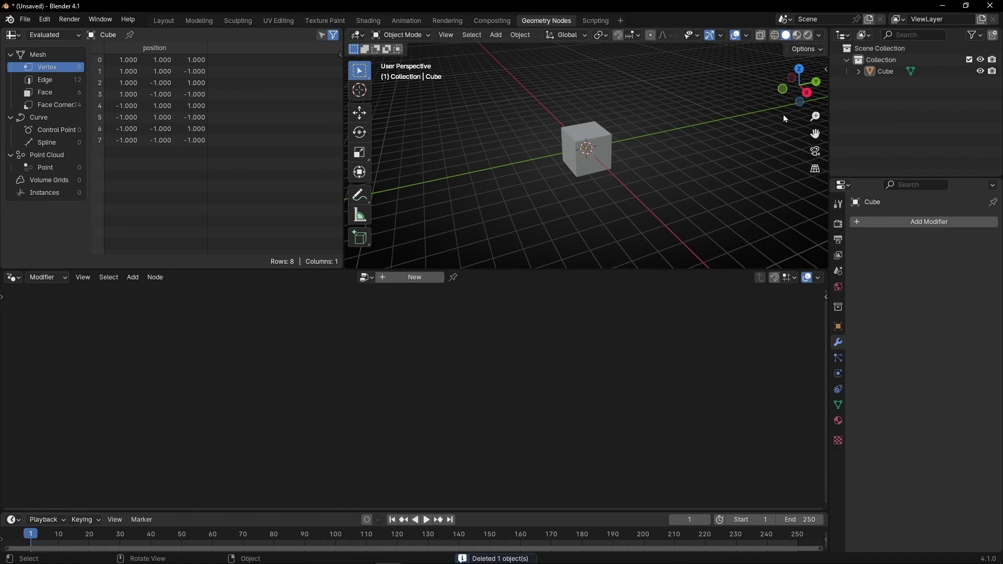
- Shrink the outliner and properties area and close the spreadsheet area to enlarge the 3D view and node editor
drag(830, 120, 1000, 120)
right_click(267, 33)
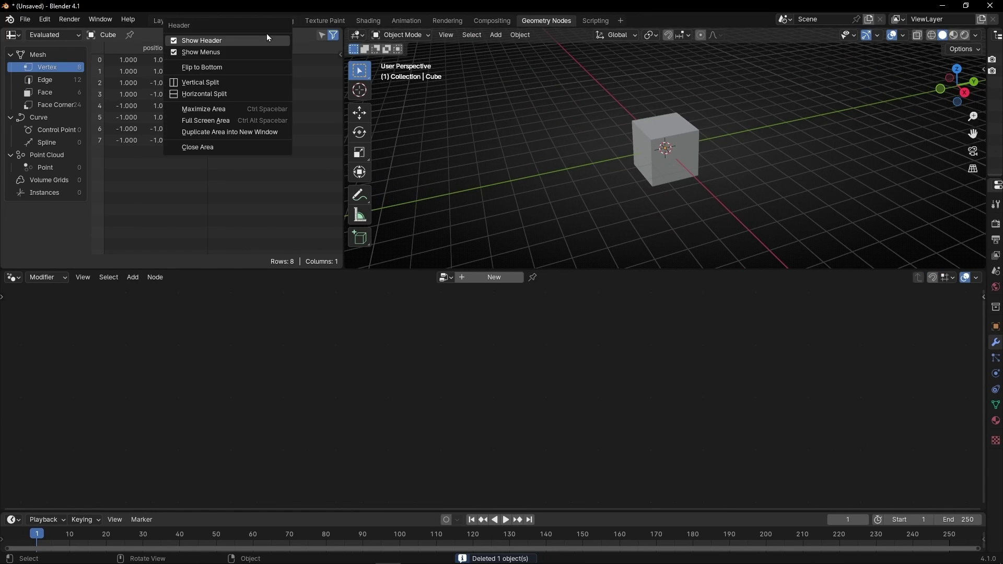
click(232, 147)
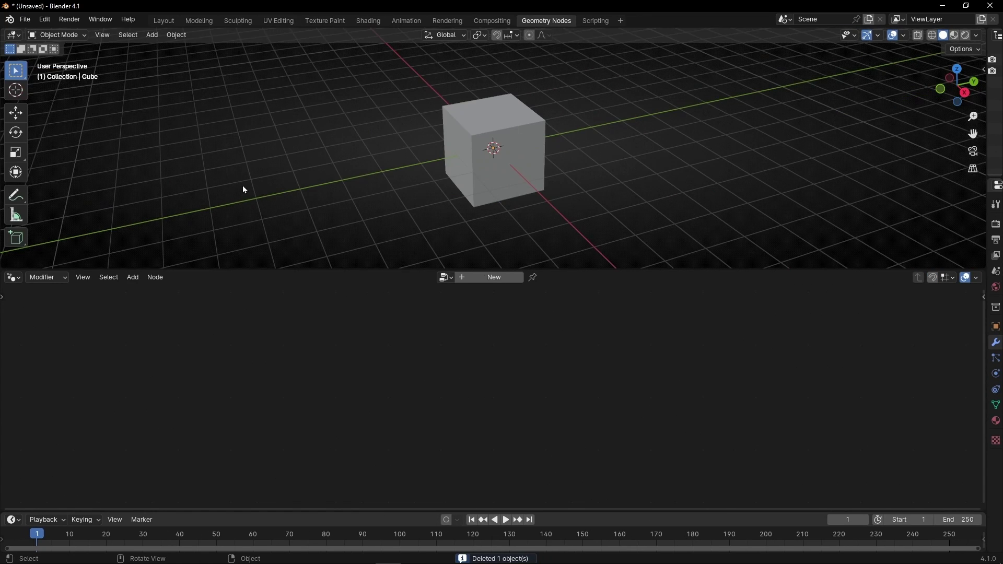
- Create a new geometry node tree on the cube and delete its Group Input node
click(484, 280)
click(368, 412)
mouse_move(369, 416)
key(Delete)
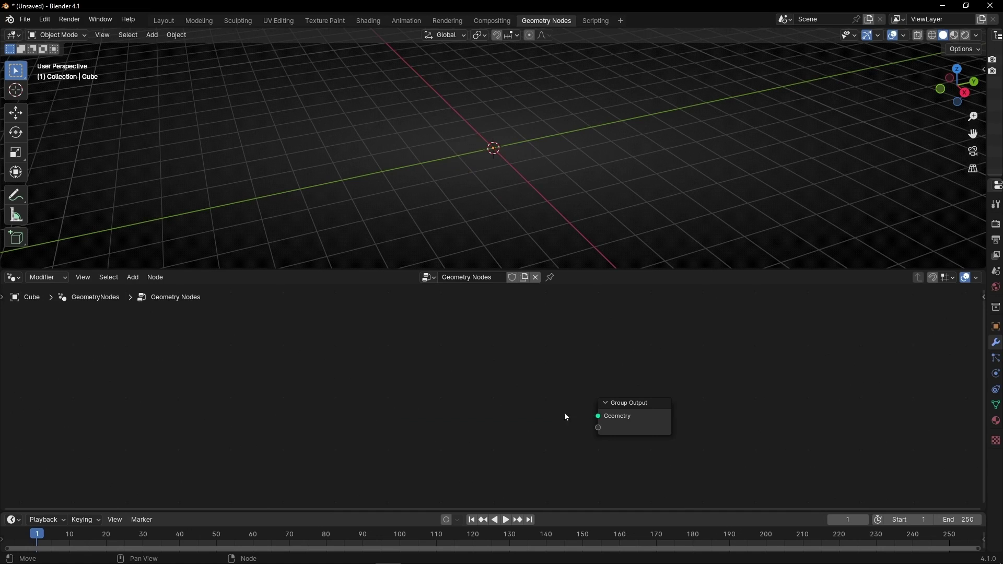
- Add a Grid node feeding the Group Output geometry and set its Size X and Size Y to 7.9 m
drag(599, 416, 258, 360)
text(grid)
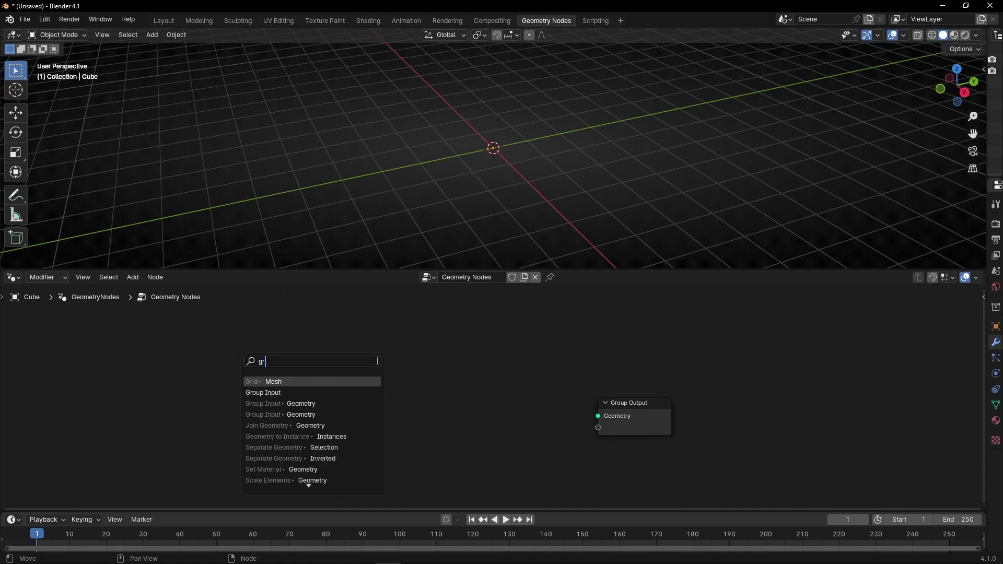
key(Return)
click(376, 361)
drag(341, 392, 397, 404)
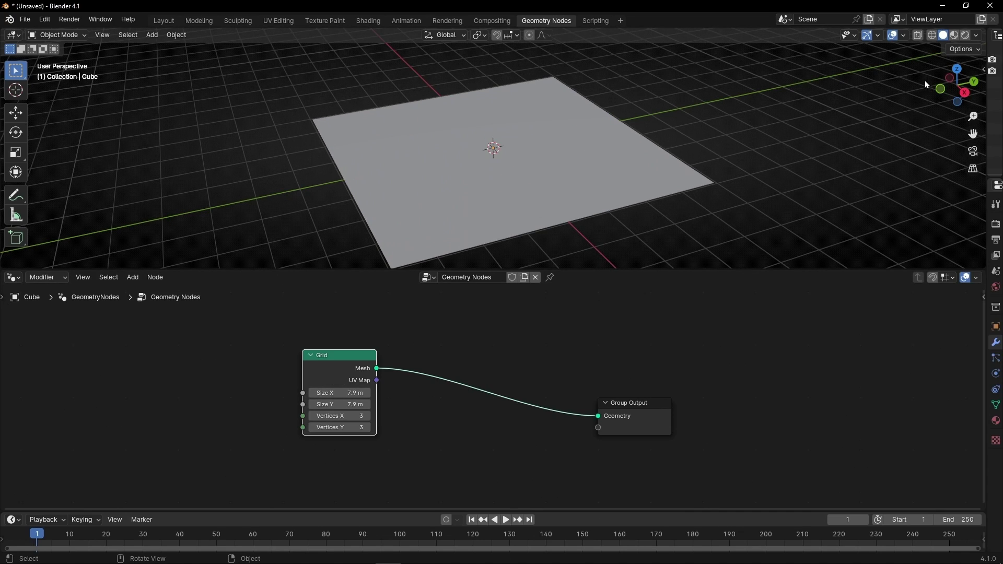
- Show the grid from the top in wireframe shading and select it so its edges are highlighted
click(957, 69)
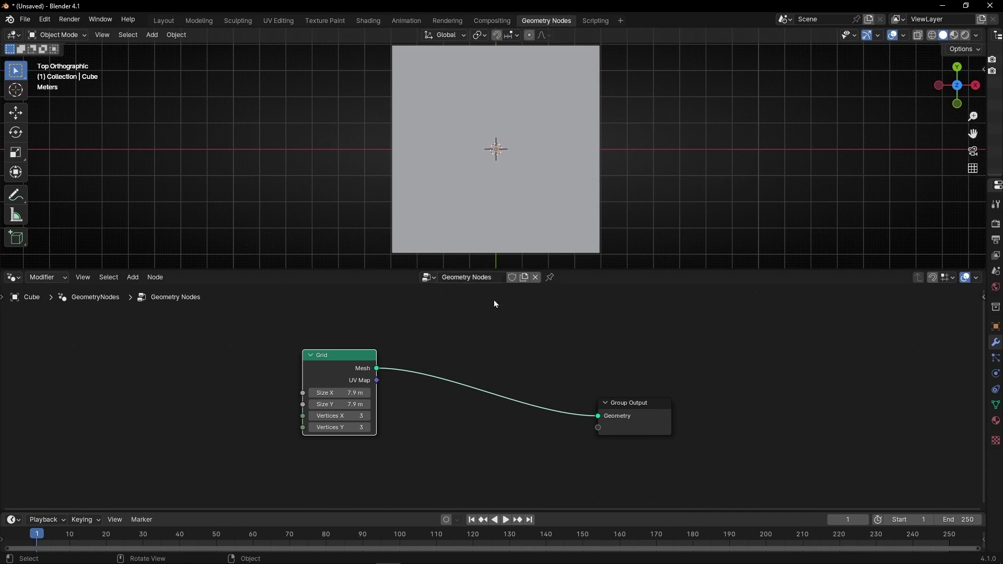
click(931, 37)
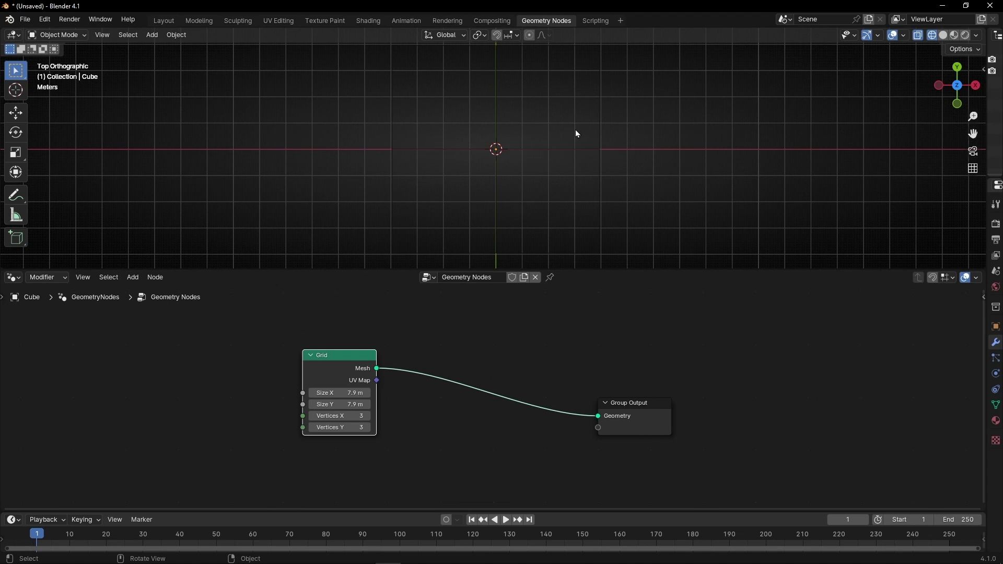
click(527, 155)
scroll(605, 204, down, 1)
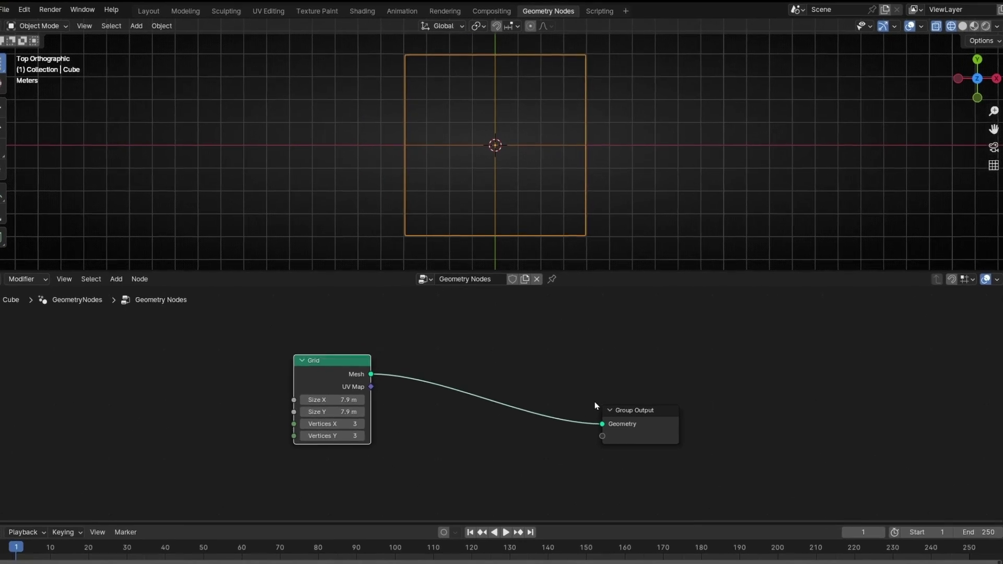
- Spread the Grid and Group Output nodes apart and insert a Dual Mesh node on the link between them
drag(648, 402, 672, 425)
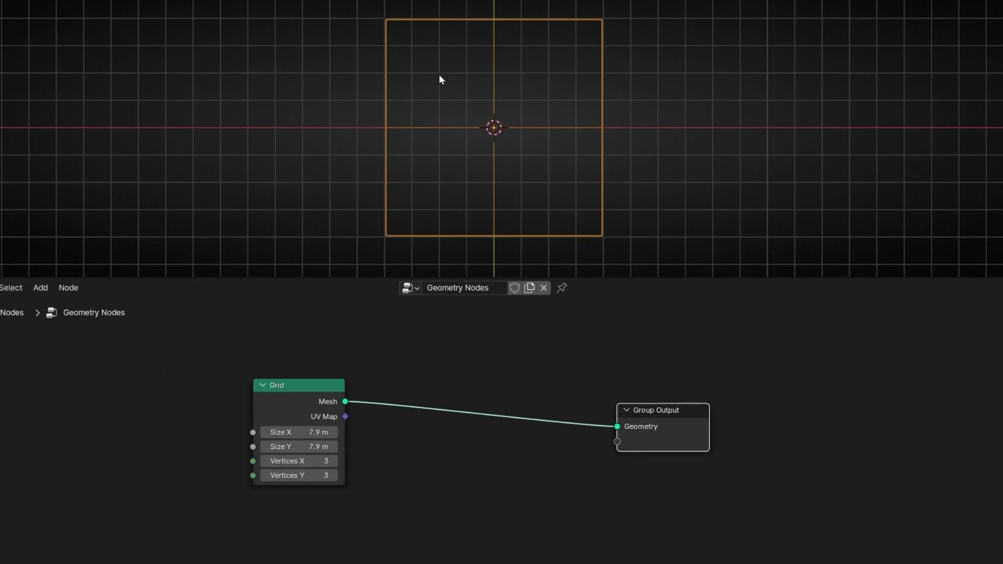
scroll(470, 405, up, 2)
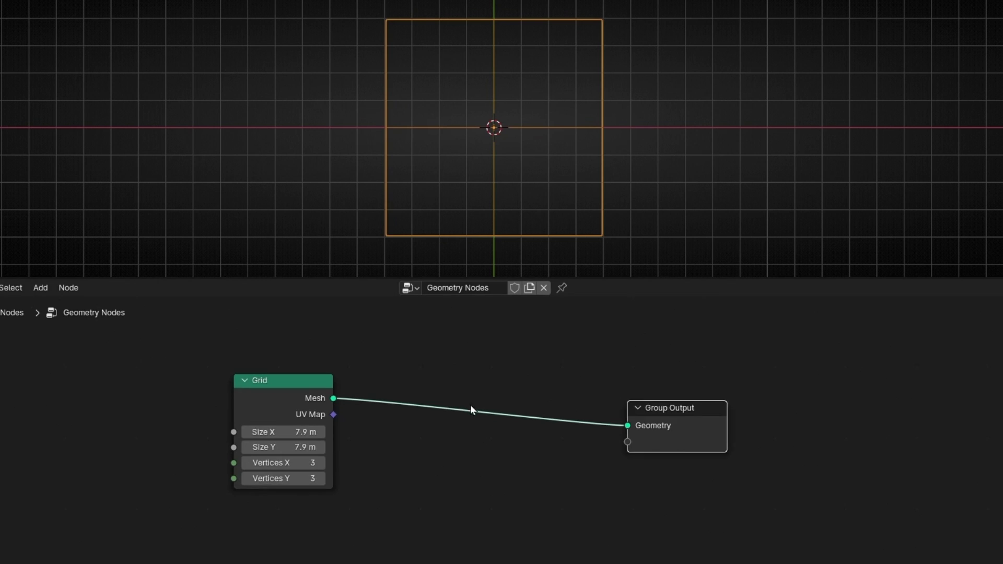
drag(270, 387, 256, 398)
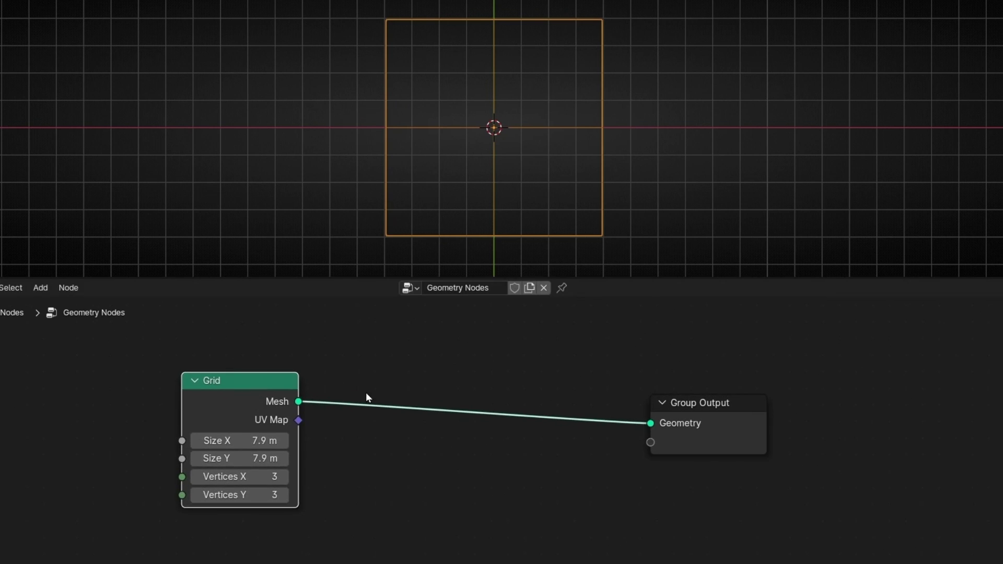
key(shift+a)
text(dual mesh)
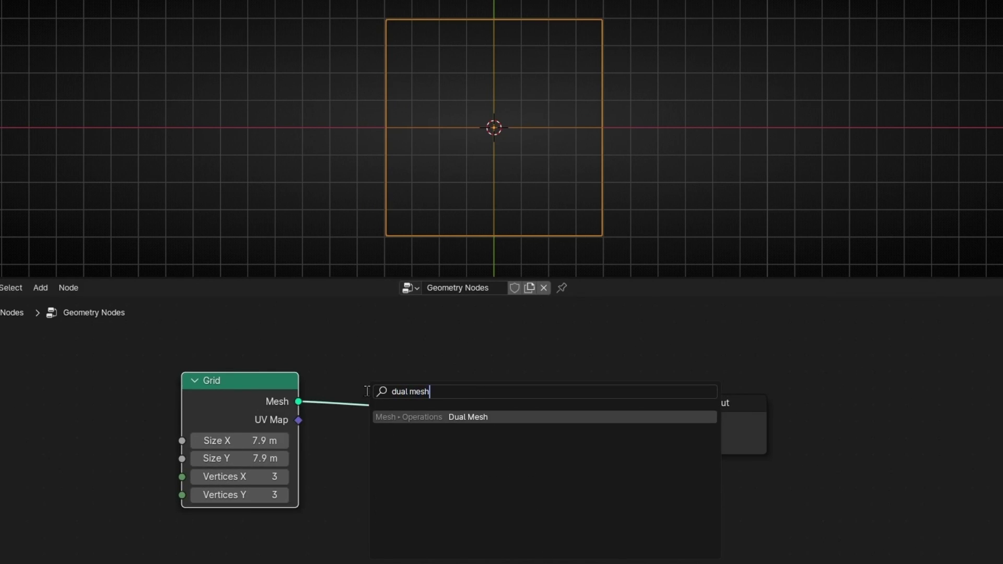
key(Return)
click(407, 379)
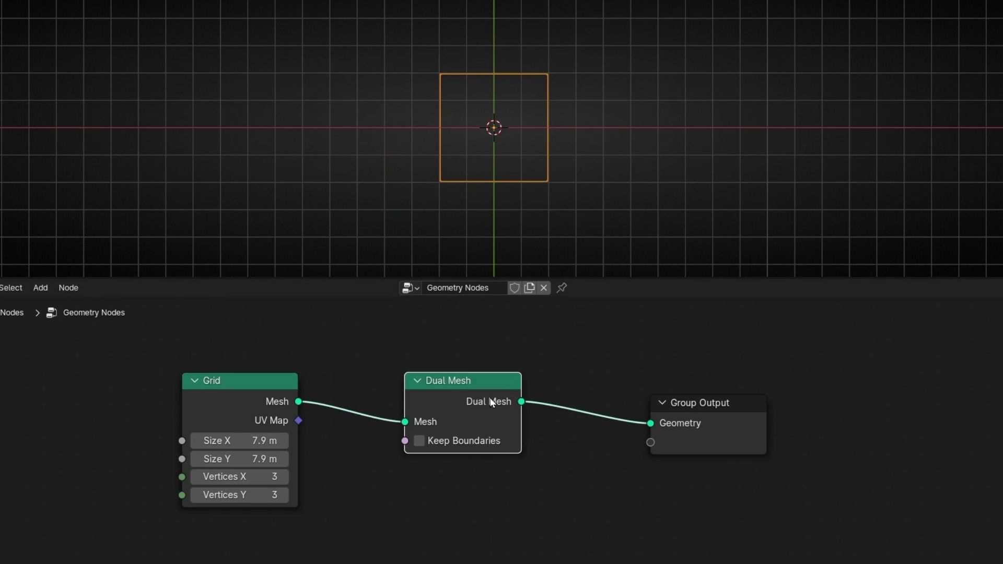
- Mute the Dual Mesh node and annotate the centres of the grid's four faces, joining them into a square
key(m)
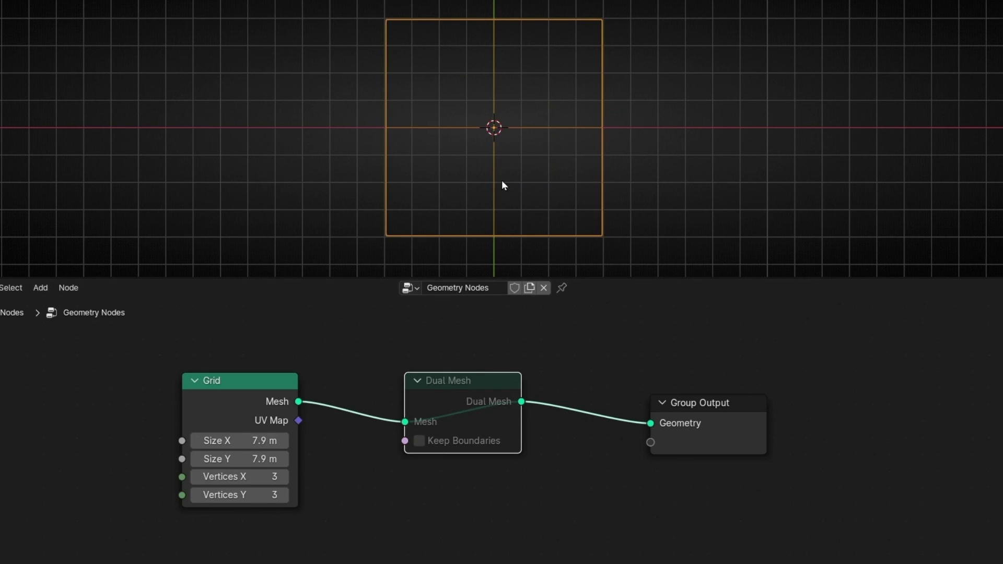
click(7, 213)
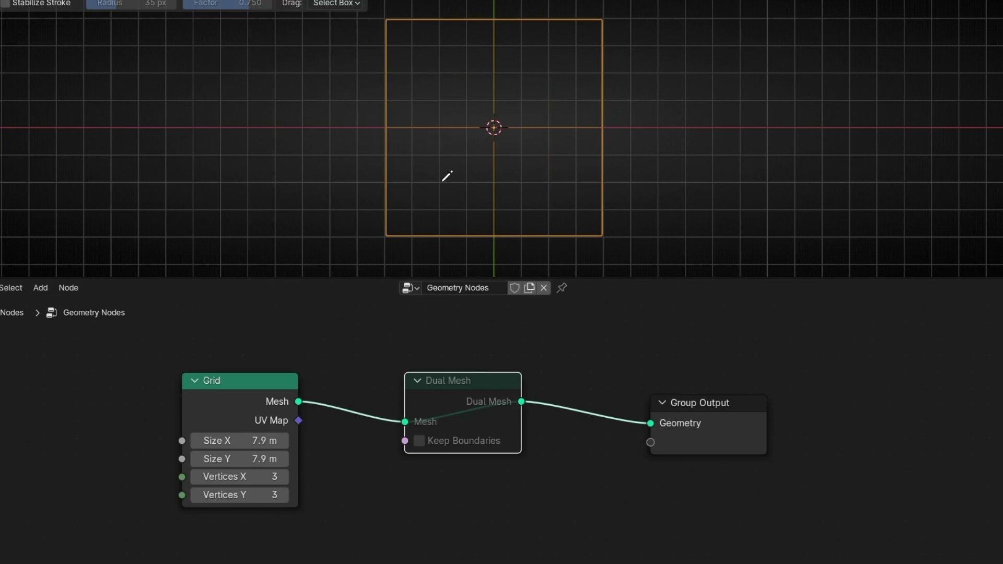
drag(441, 186, 439, 187)
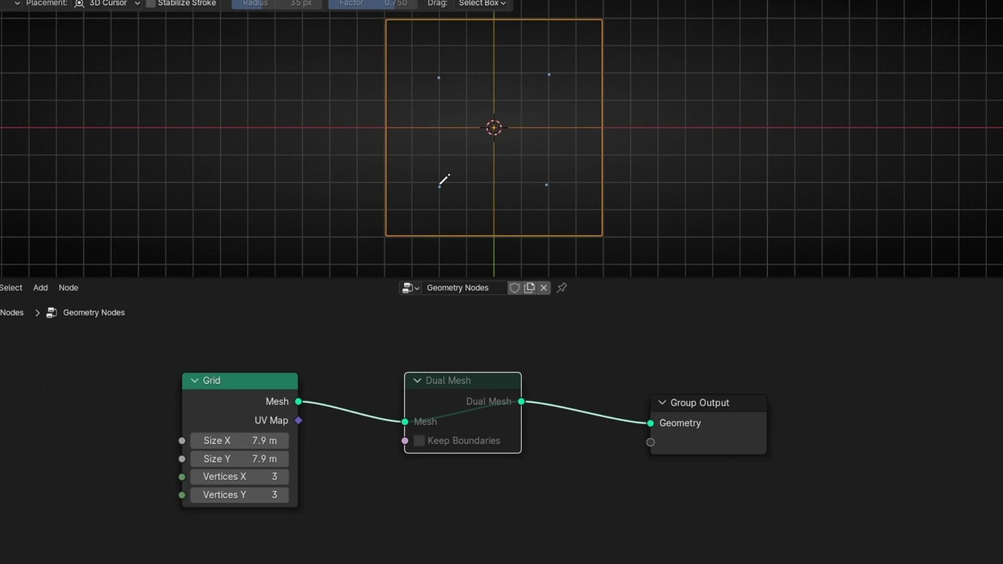
drag(435, 189, 440, 186)
drag(436, 77, 435, 73)
drag(542, 76, 553, 64)
drag(546, 183, 545, 189)
mouse_move(442, 189)
mouse_down()
mouse_move(547, 185)
mouse_move(549, 90)
mouse_move(450, 71)
mouse_move(442, 184)
mouse_up()
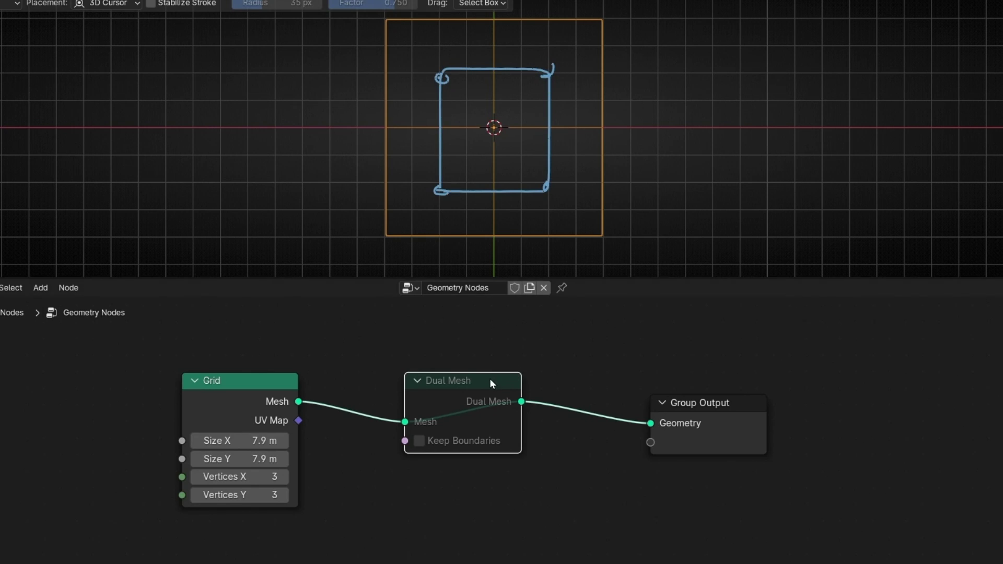
- Unmute the Dual Mesh node and erase the annotated square
key(m)
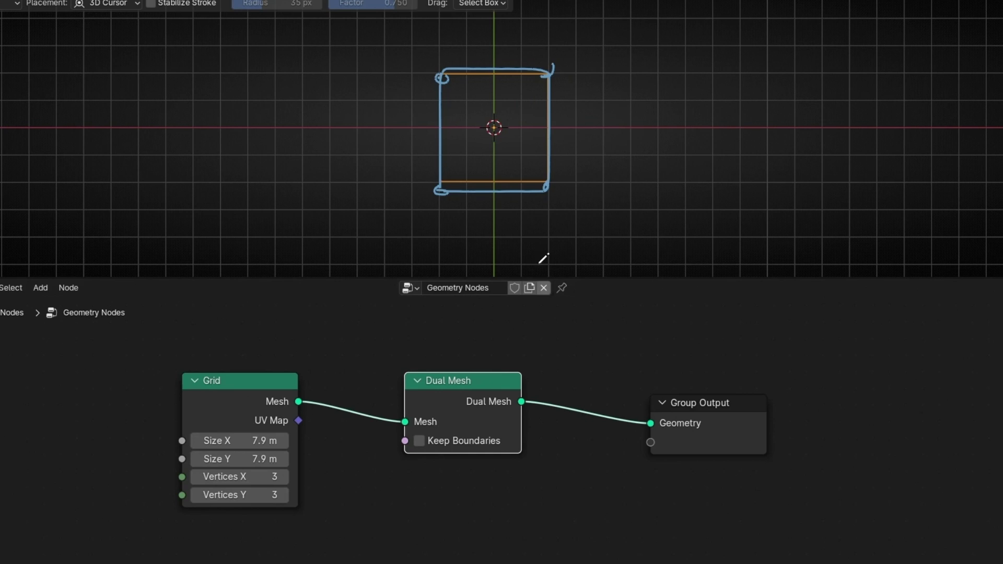
mouse_move(541, 84)
ctrl+mouse_down()
mouse_move(394, 125)
mouse_move(533, 109)
ctrl+mouse_up()
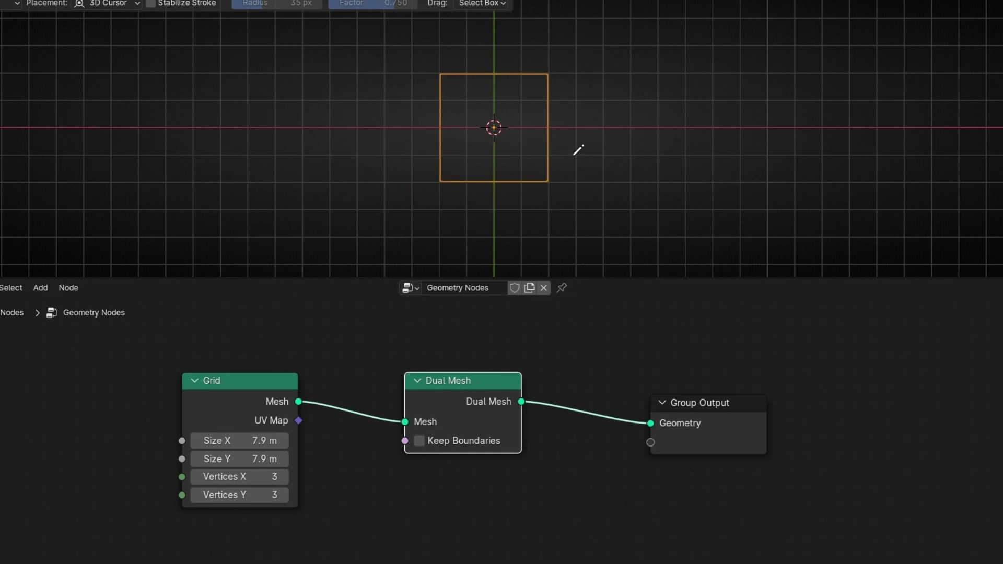
- Try Keep Boundaries on the Dual Mesh node, outlining the outer border, a corner face and the central face with annotations
click(419, 441)
mouse_move(382, 181)
mouse_down()
mouse_move(432, 182)
mouse_move(438, 229)
mouse_move(384, 209)
mouse_move(387, 52)
mouse_move(418, 22)
mouse_move(598, 22)
mouse_move(597, 253)
mouse_move(406, 235)
mouse_up()
mouse_move(438, 80)
mouse_down()
mouse_move(438, 159)
mouse_move(511, 171)
mouse_move(550, 136)
mouse_move(501, 76)
mouse_move(432, 74)
mouse_up()
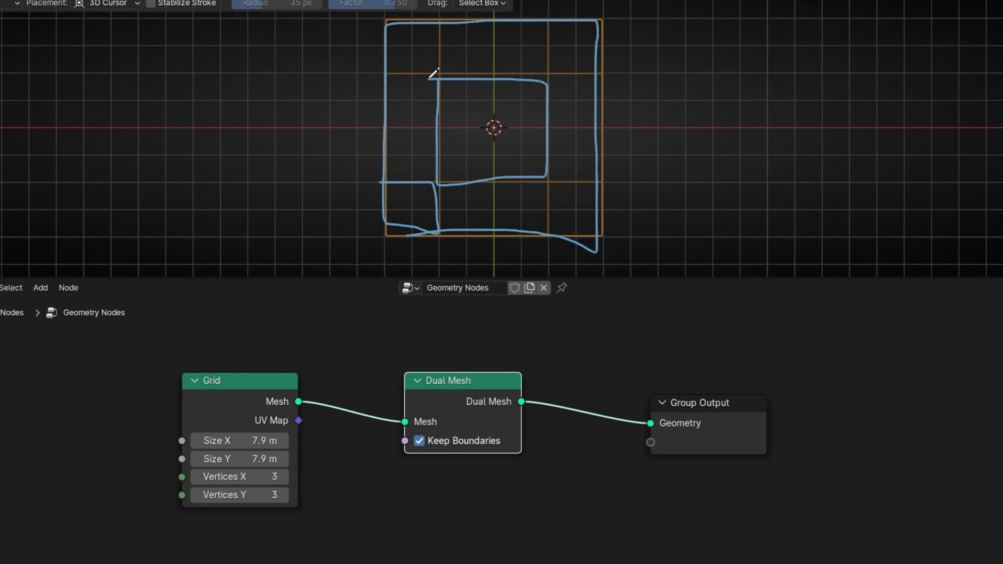
mouse_move(558, 15)
ctrl+mouse_down()
mouse_move(405, 40)
mouse_move(609, 155)
mouse_move(617, 173)
ctrl+mouse_up()
click(419, 440)
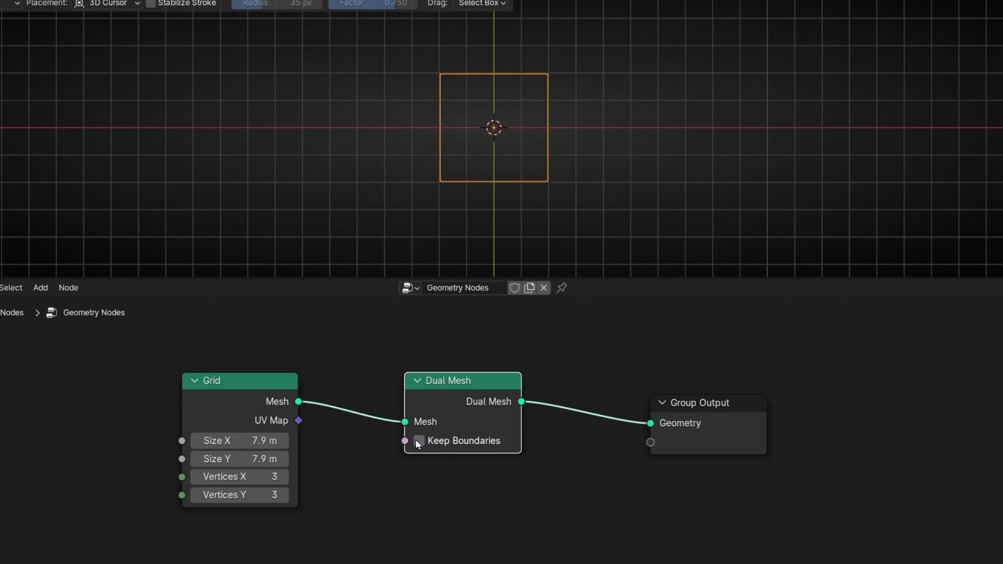
- Replace the Grid node with an Ico Sphere node
key(shift+a)
mouse_move(258, 395)
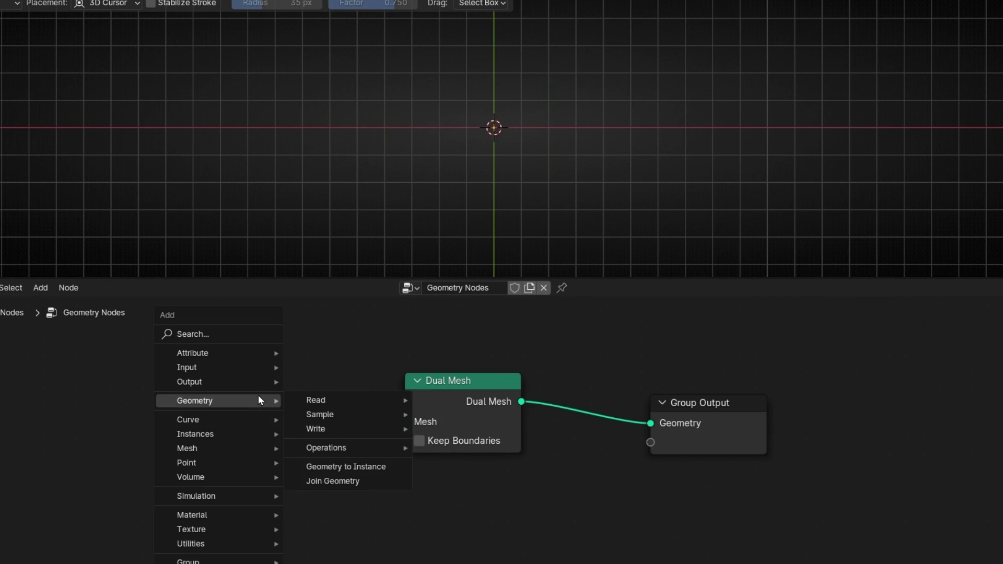
text(ico)
key(Return)
click(190, 363)
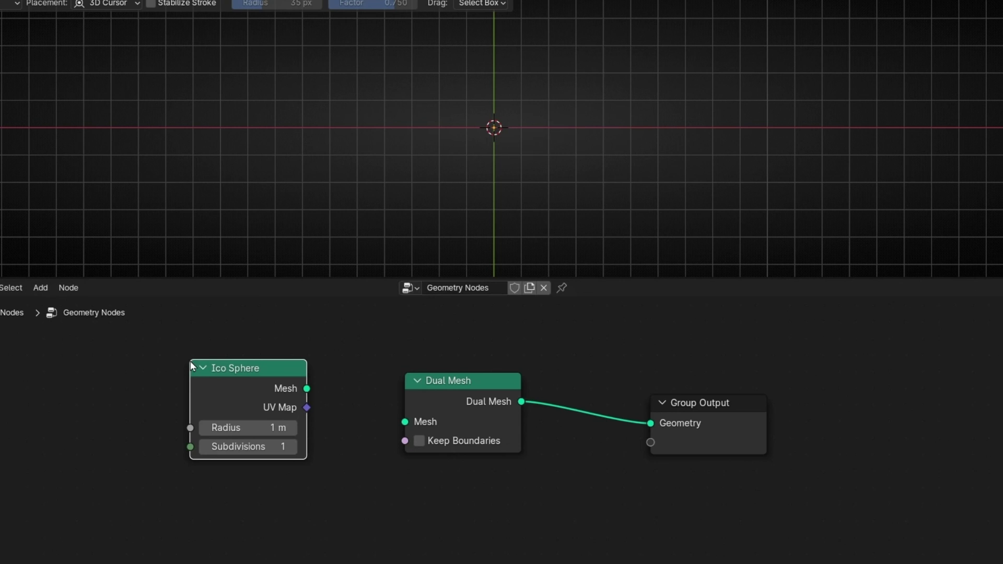
- Mute the Dual Mesh node and connect the Ico Sphere's mesh output to its mesh input
click(427, 396)
key(m)
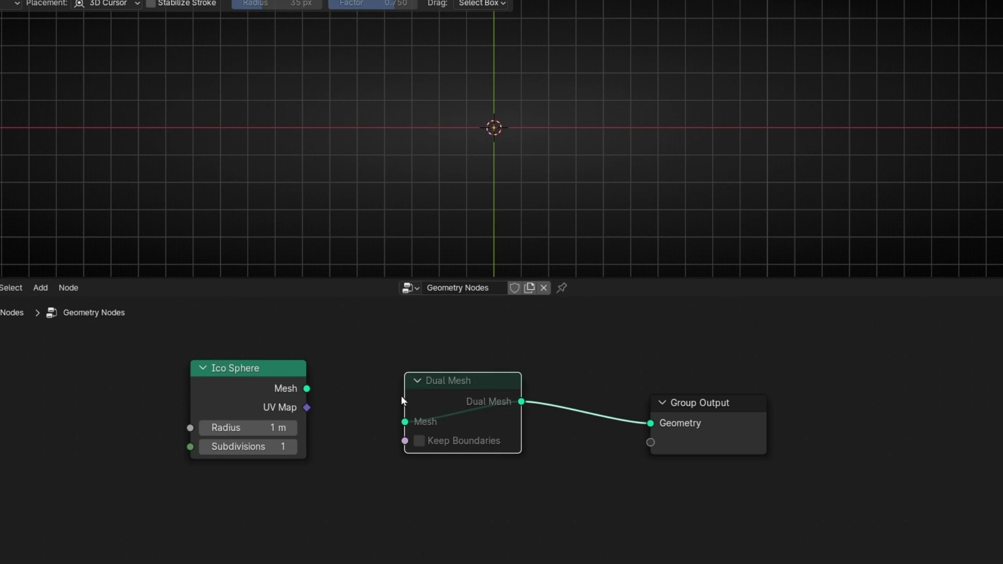
drag(306, 389, 415, 428)
- Set the Ico Sphere's radius to 2.6 m and subdivisions to 2, with the viewport in solid shading
scroll(535, 146, up, 3)
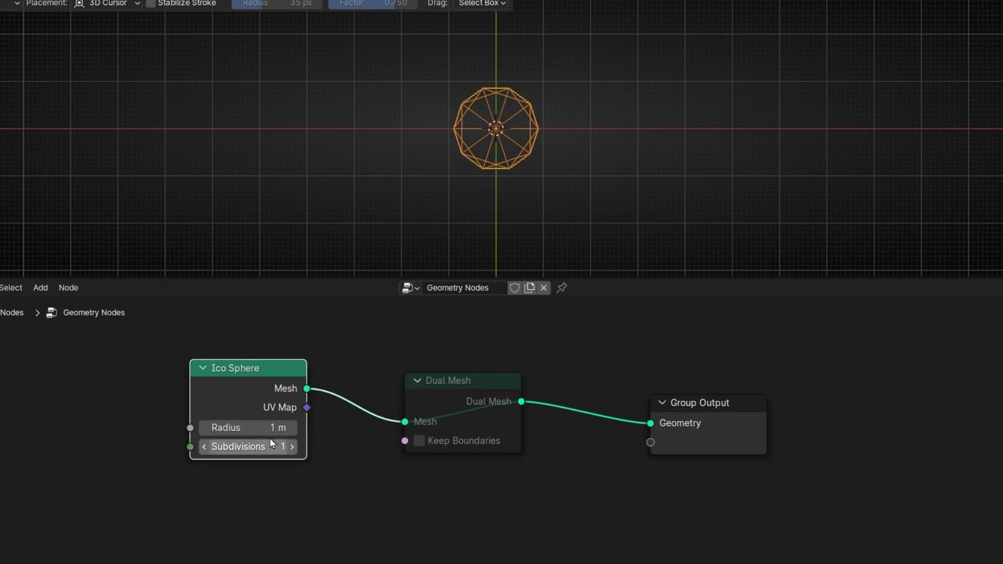
drag(261, 428, 345, 428)
middle_drag(504, 219, 527, 204)
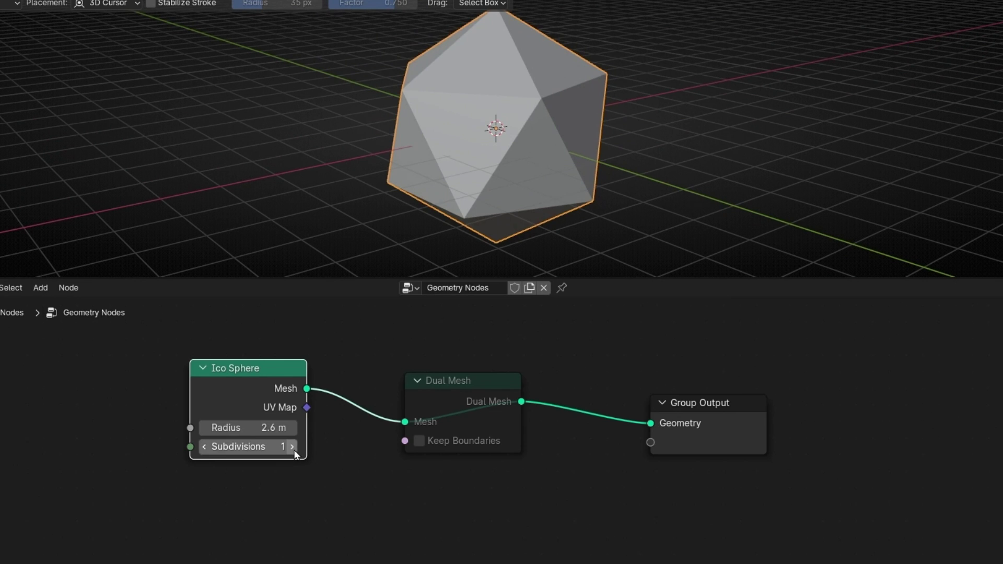
click(296, 447)
middle_drag(488, 155, 515, 170)
scroll(515, 170, up, 3)
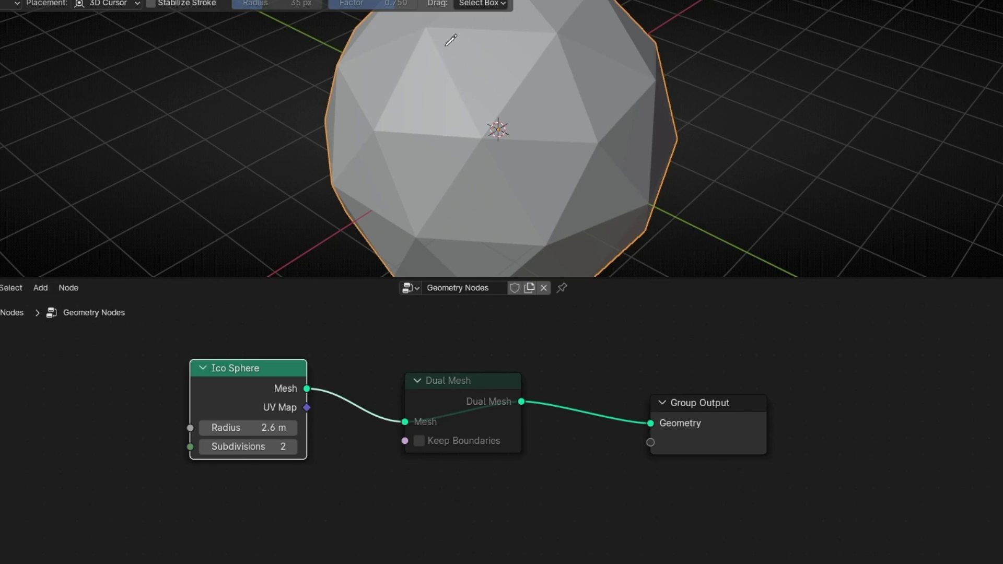
- Mark the centres of the six triangles around one sphere vertex and join them with an annotated hexagon
click(485, 77)
click(430, 108)
click(423, 172)
click(482, 198)
click(545, 165)
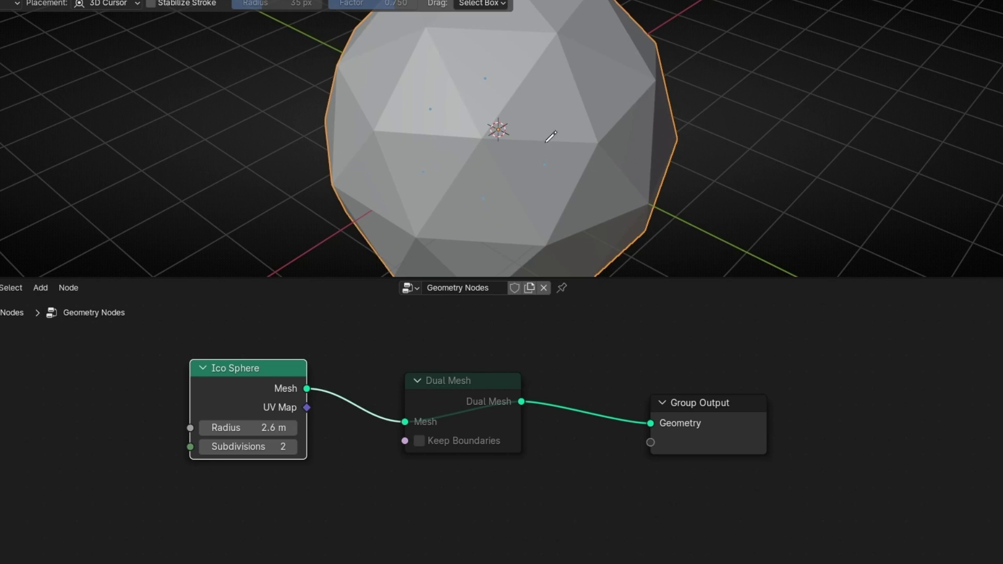
click(538, 113)
mouse_move(480, 81)
mouse_down()
mouse_move(539, 116)
mouse_move(540, 156)
mouse_move(512, 182)
mouse_move(422, 181)
mouse_move(427, 121)
mouse_move(490, 89)
mouse_up()
- Unmute the Dual Mesh node and erase the hexagon annotation from the sphere
click(460, 386)
key(m)
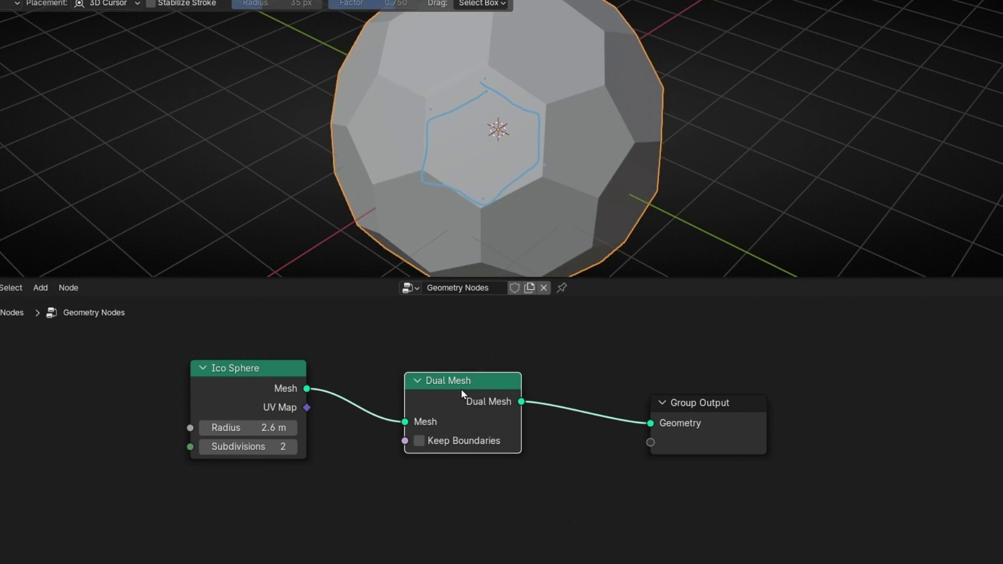
mouse_move(532, 154)
ctrl+mouse_down()
mouse_move(490, 87)
mouse_move(491, 158)
ctrl+mouse_up()
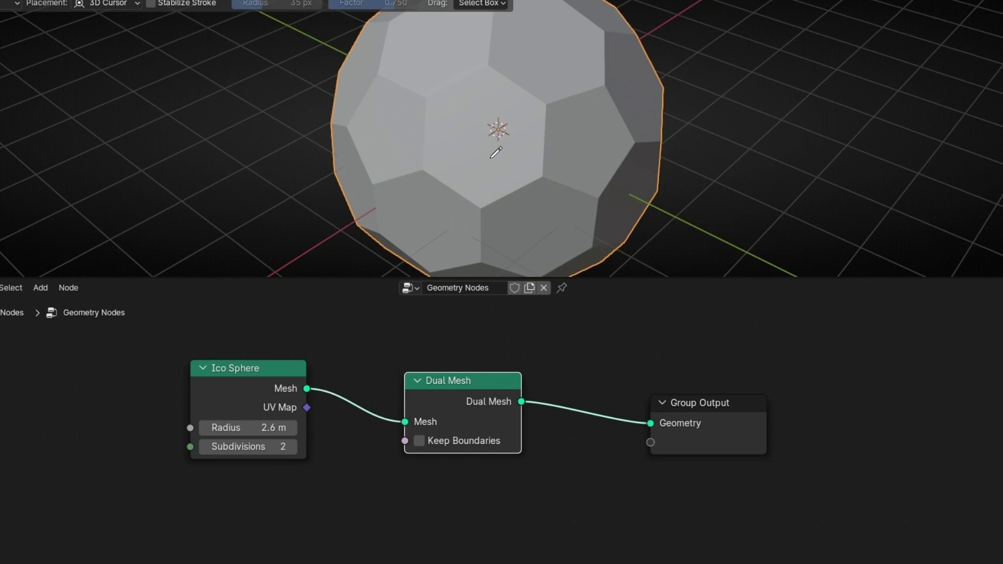
- Set the Ico Sphere's subdivisions to 3 and compare the sphere with the Dual Mesh node muted and unmuted
middle_drag(496, 153, 483, 113)
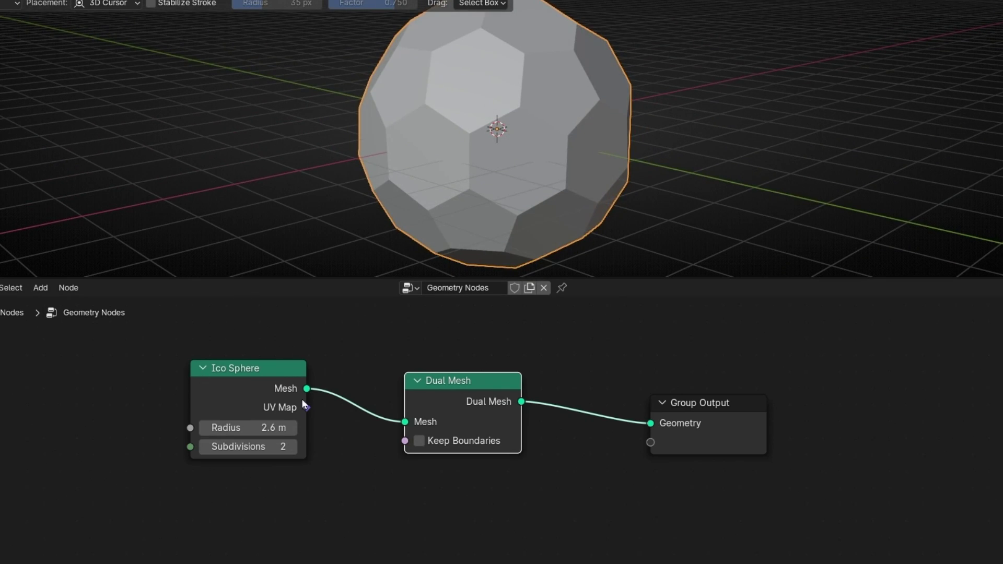
click(292, 447)
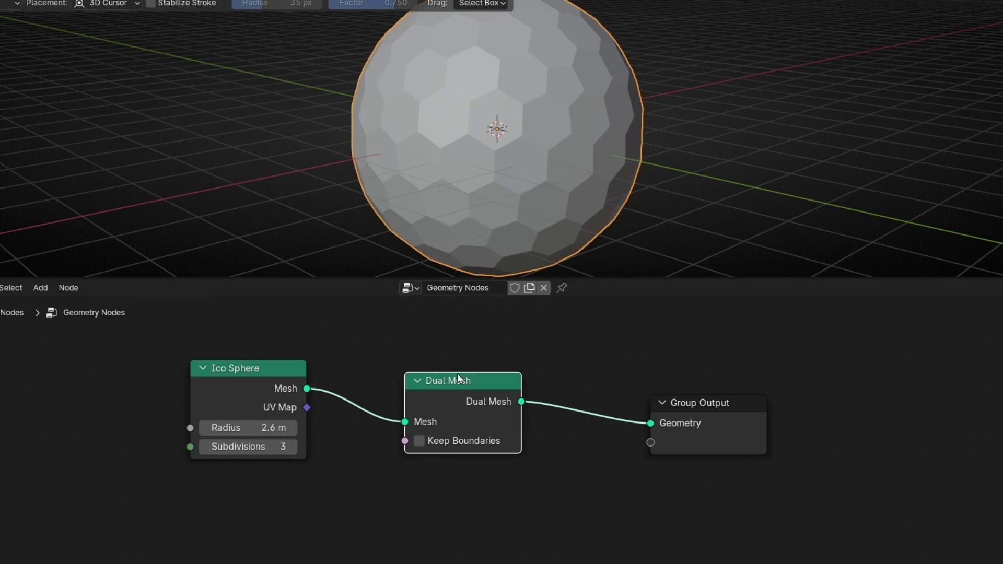
key(m)
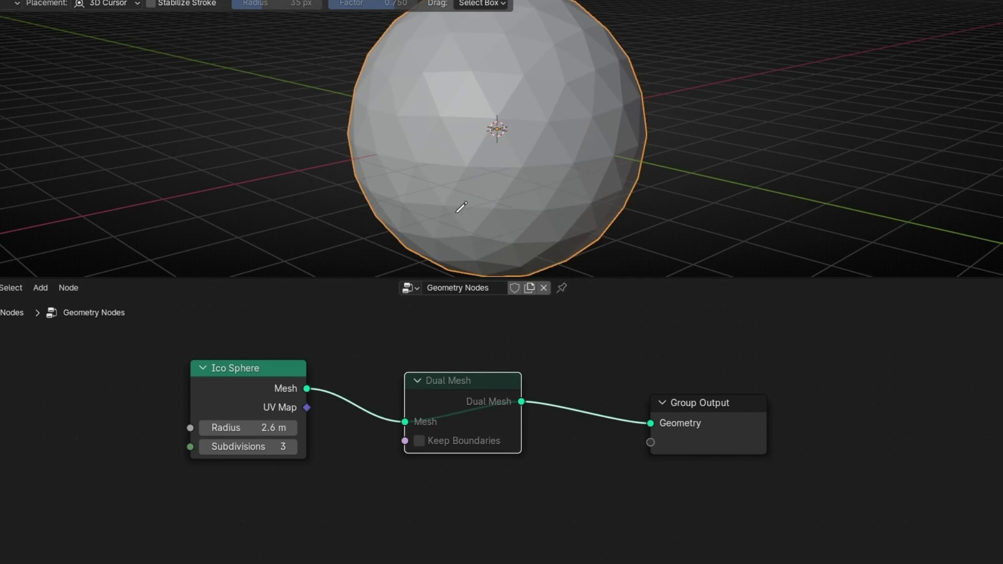
key(m)
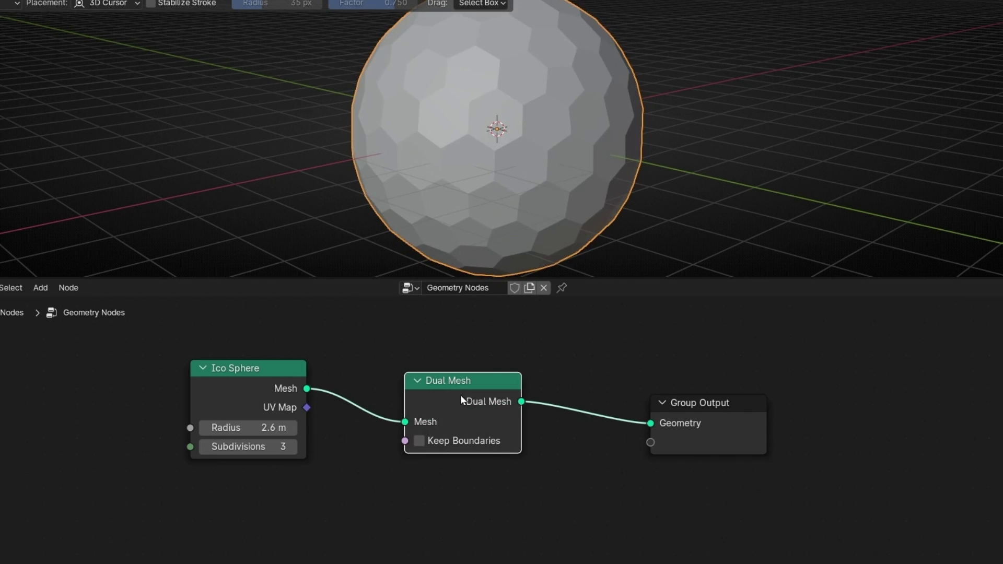
- Replace the Ico Sphere node with a Cone node feeding the Dual Mesh node's Mesh input
click(262, 382)
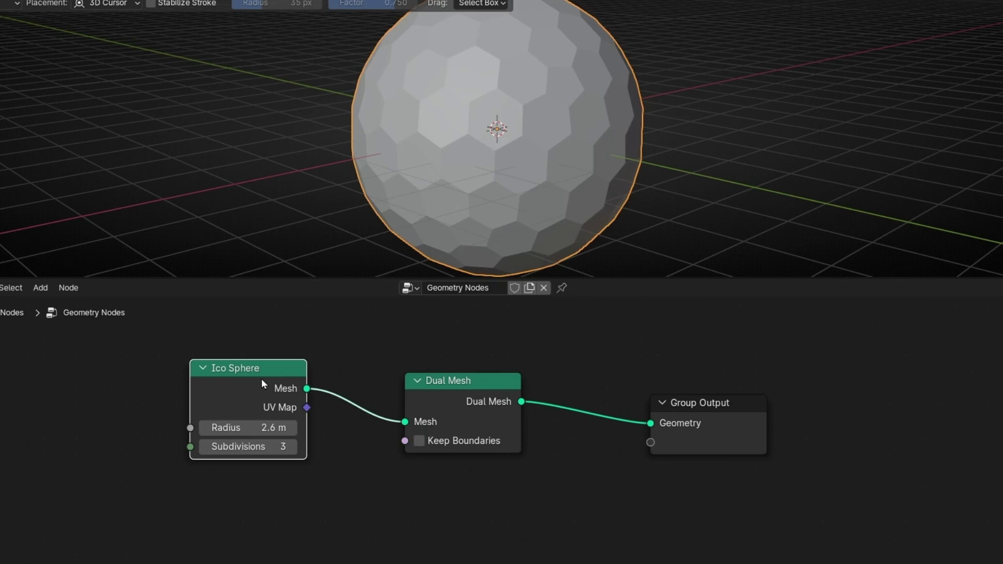
key(x)
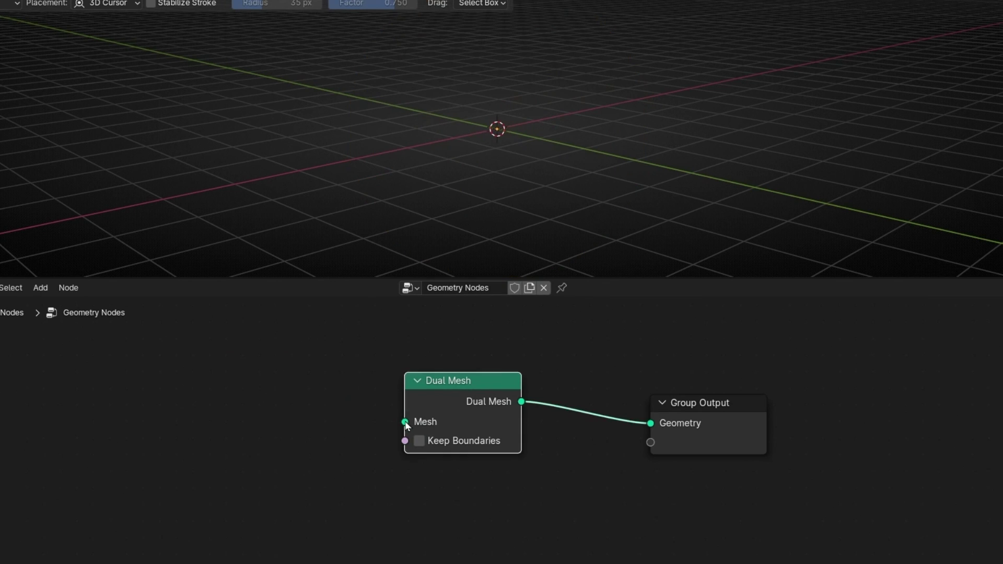
drag(405, 421, 277, 414)
text(co)
key(Return)
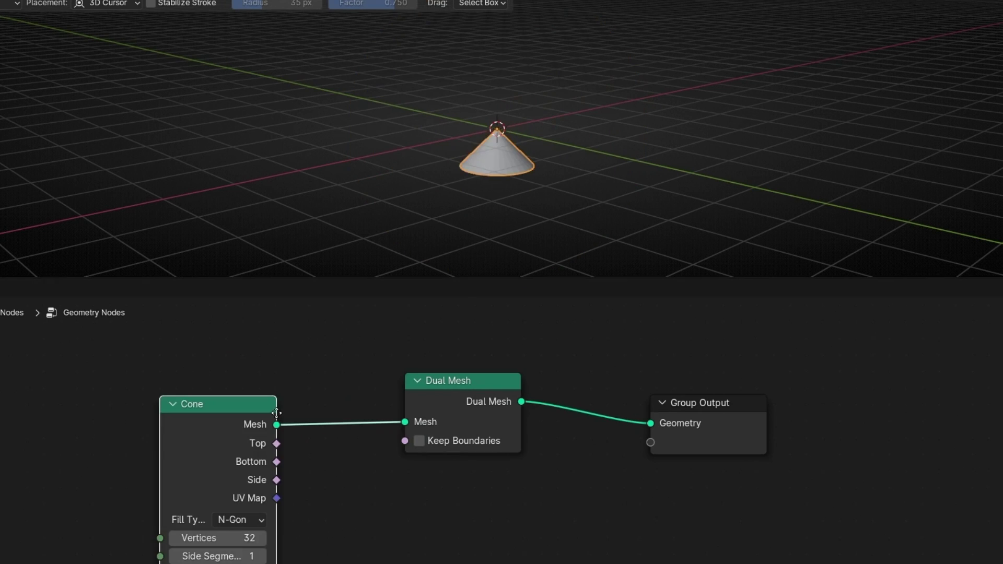
click(312, 376)
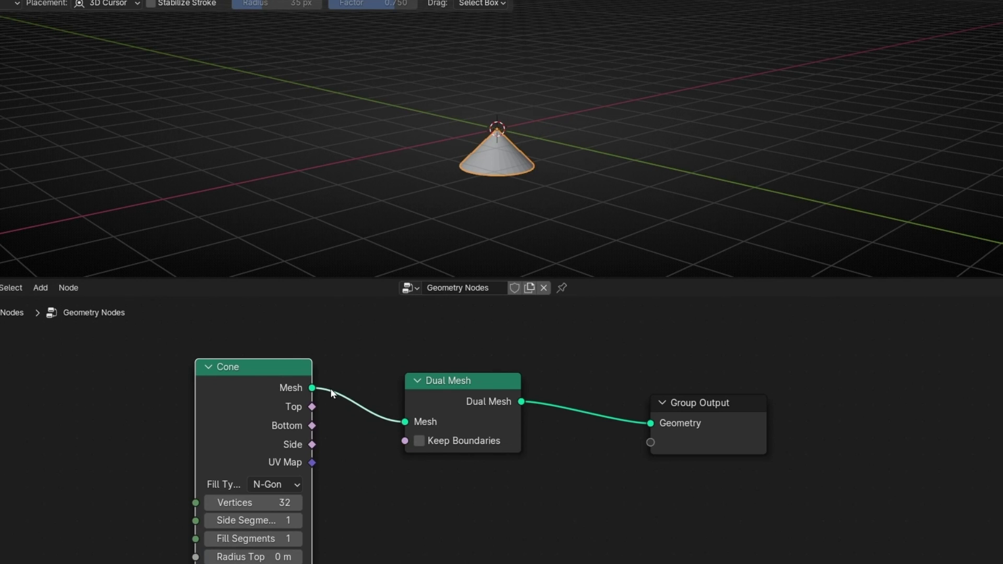
- Compare the cone from several angles with the Dual Mesh node muted and unmuted, leaving the node muted
click(471, 416)
key(m)
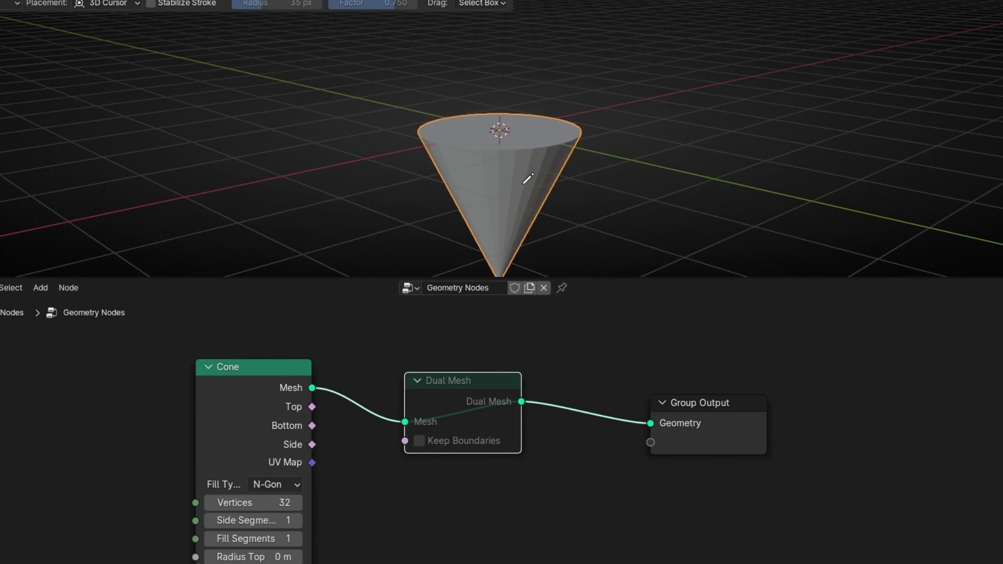
middle_drag(523, 183, 522, 151)
shift+middle_drag(499, 206, 488, 135)
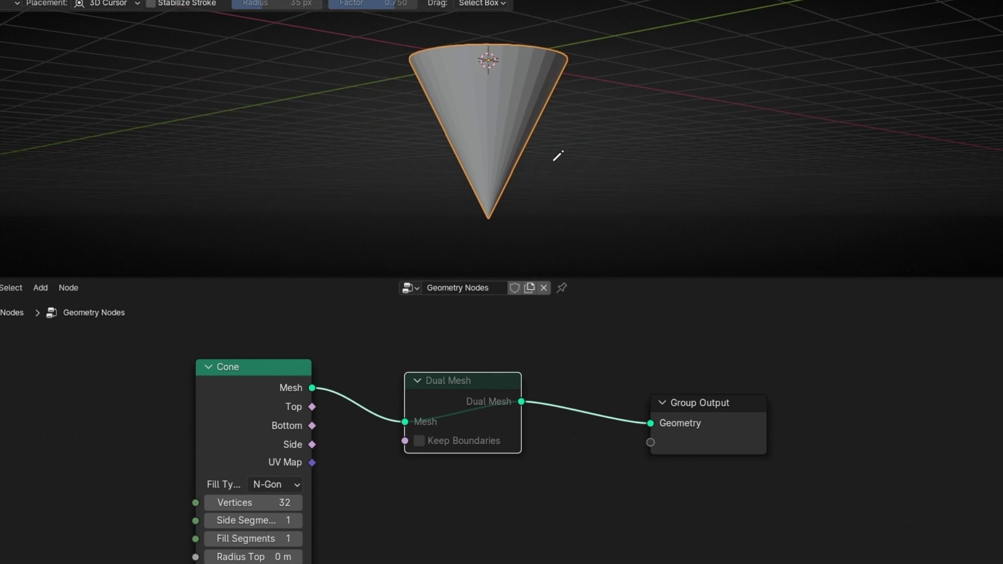
mouse_move(558, 156)
middle_down()
mouse_move(555, 253)
mouse_move(556, 137)
middle_up()
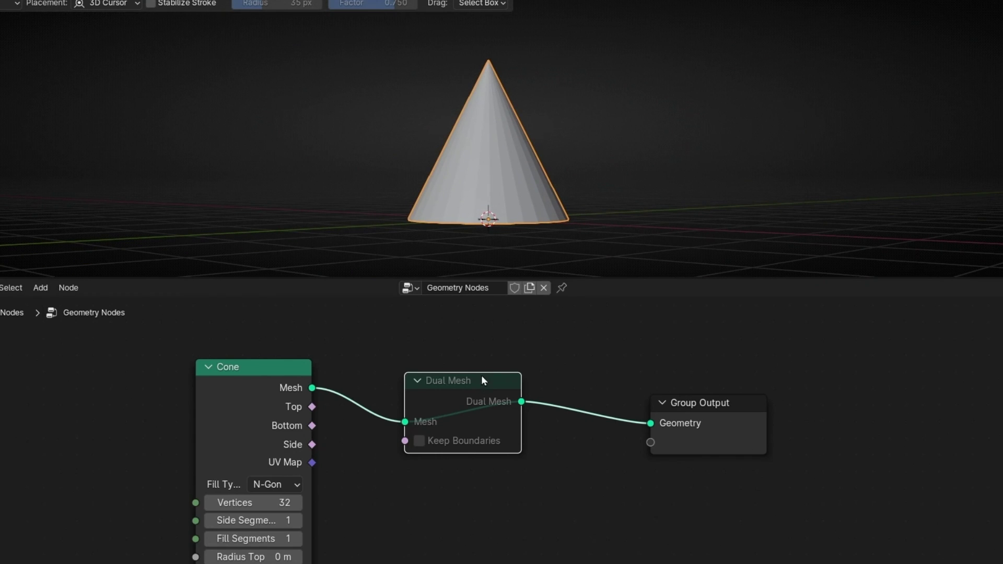
key(m)
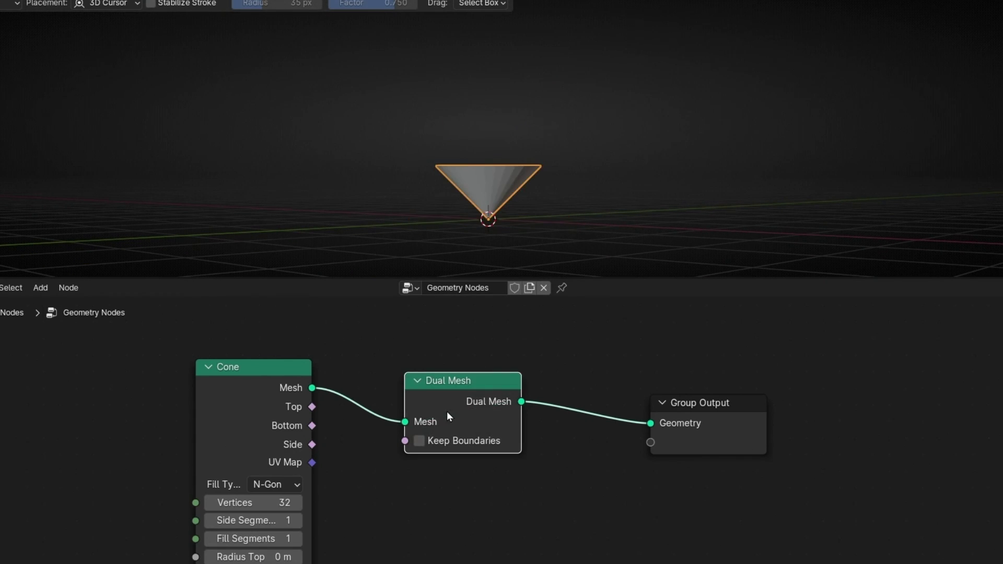
key(m)
scroll(476, 201, up, 4)
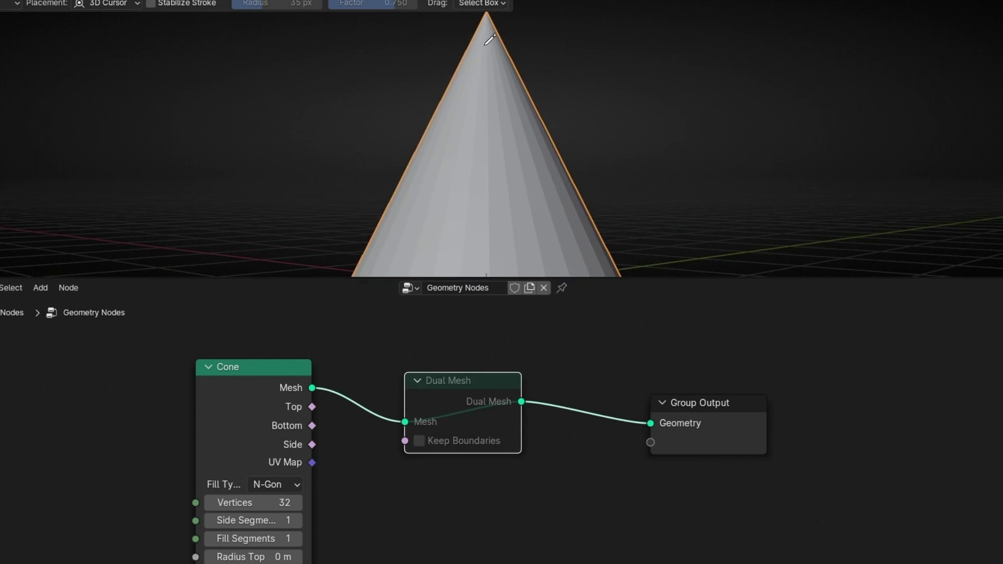
scroll(490, 198, down, 2)
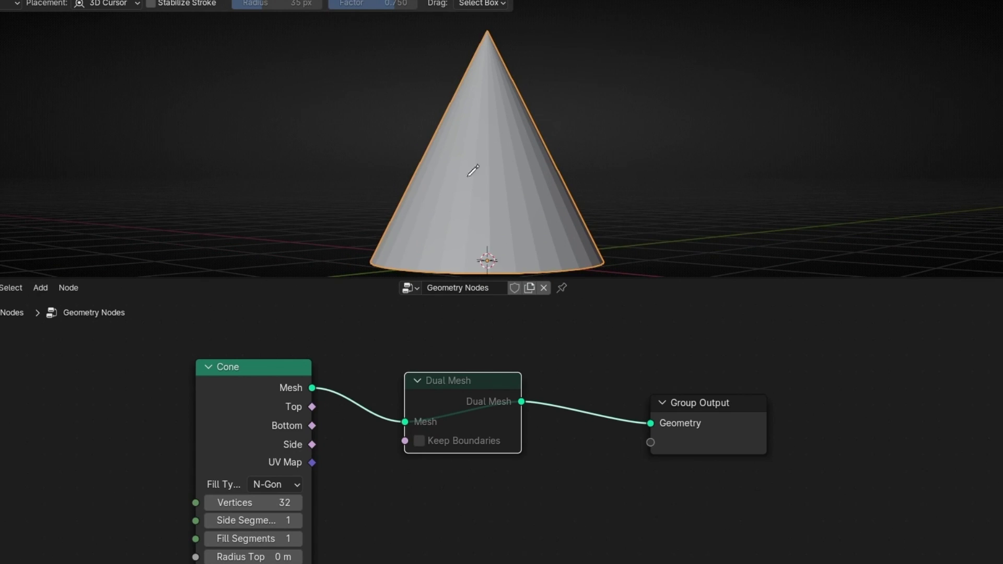
- Mark the centres of the cone's side faces and annotate the inverted cone that joins them to the base centre
click(481, 189)
click(496, 189)
click(516, 189)
drag(470, 189, 488, 195)
mouse_move(551, 192)
mouse_down()
mouse_move(555, 174)
mouse_move(423, 165)
mouse_move(545, 190)
mouse_up()
middle_drag(537, 225, 533, 138)
middle_drag(499, 214, 457, 157)
mouse_move(431, 154)
mouse_down()
mouse_move(450, 180)
mouse_move(520, 192)
mouse_move(532, 166)
mouse_up()
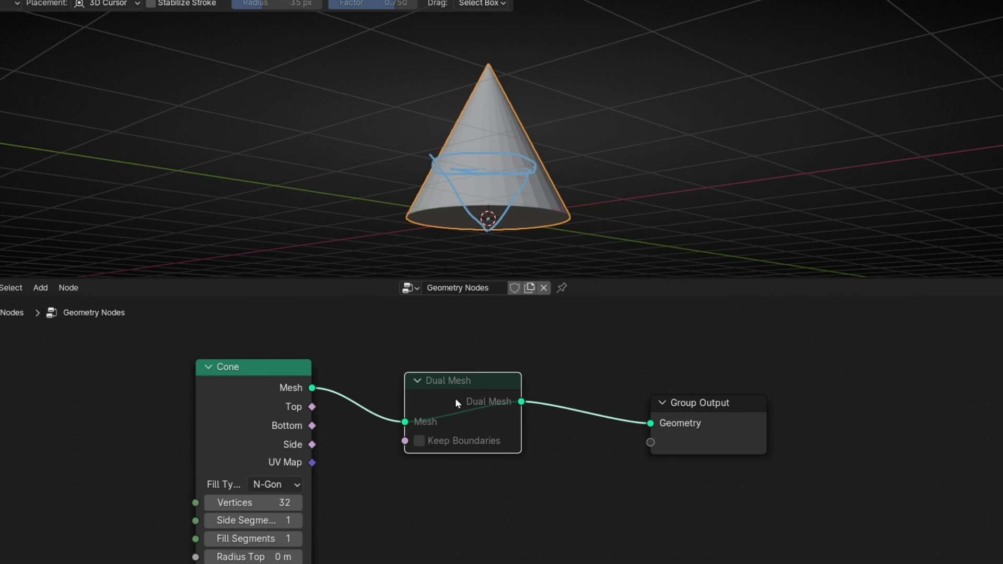
- Unmute the Dual Mesh node, erase the cone annotations, and mute the node again
key(m)
mouse_move(496, 203)
ctrl+mouse_down()
mouse_move(462, 195)
mouse_move(468, 200)
ctrl+mouse_up()
middle_drag(469, 200, 468, 234)
click(328, 336)
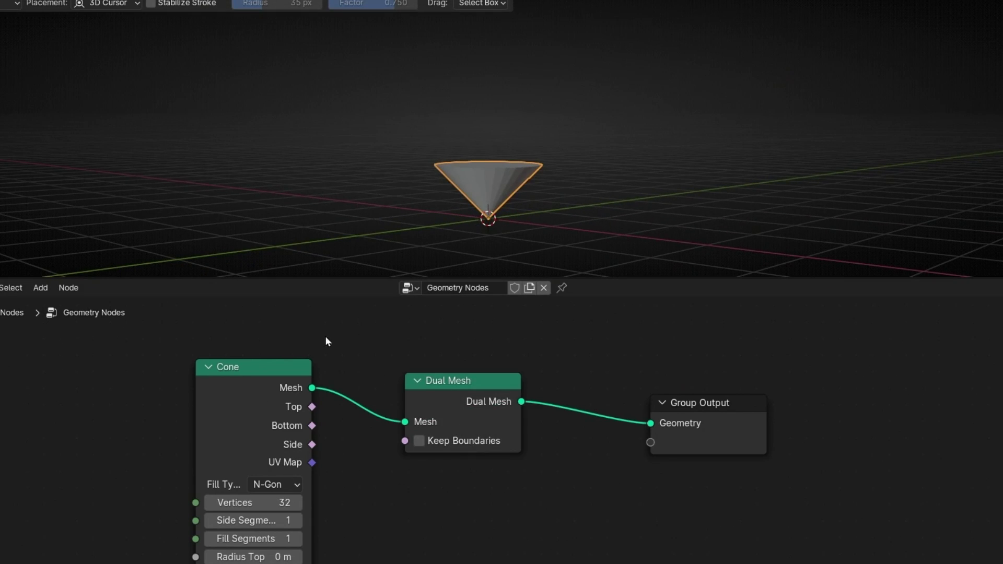
click(451, 404)
key(m)
- Replace the Cone node with a Cube node feeding the Dual Mesh node's Mesh input
click(246, 418)
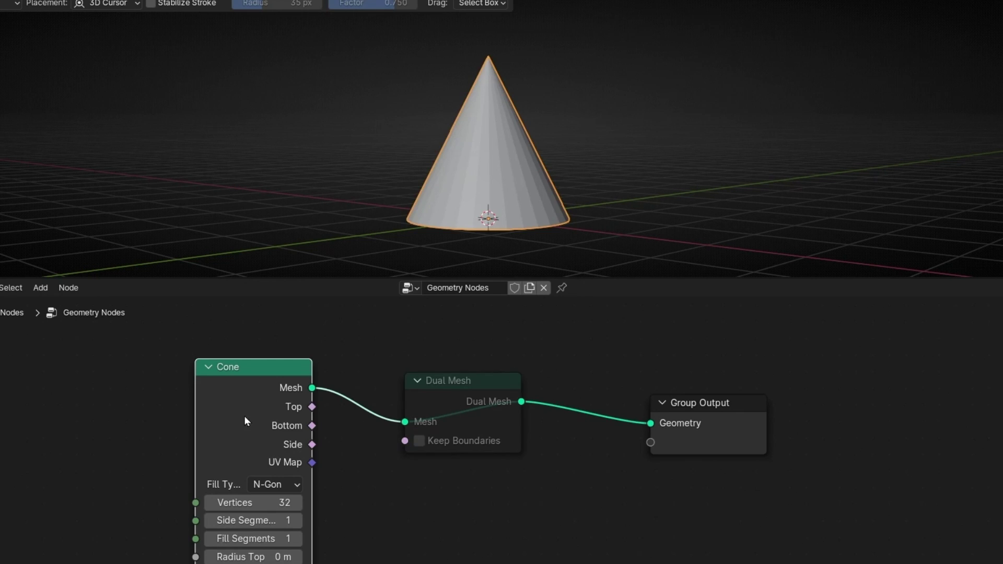
key(x)
drag(405, 422, 263, 370)
text(cube)
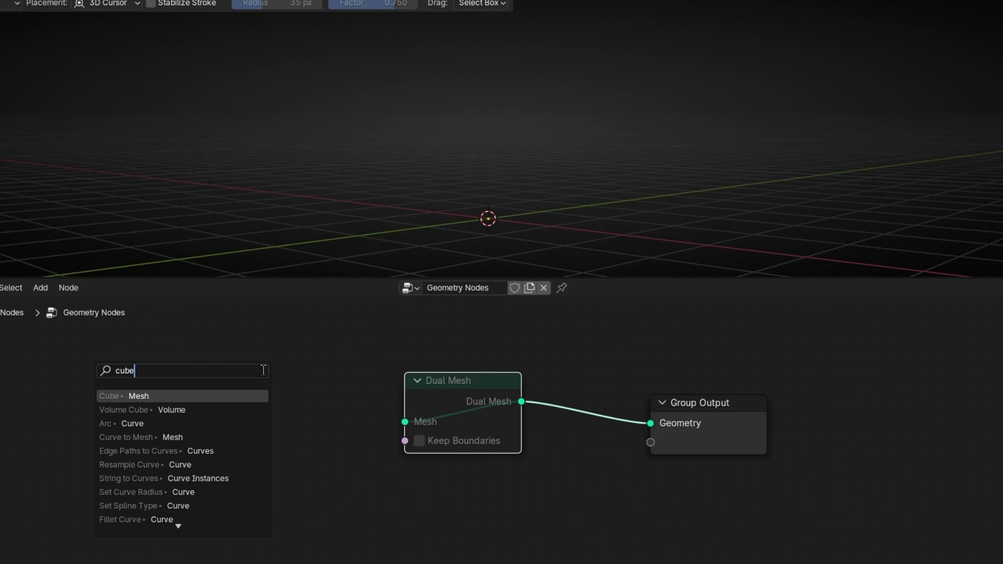
key(Return)
click(300, 368)
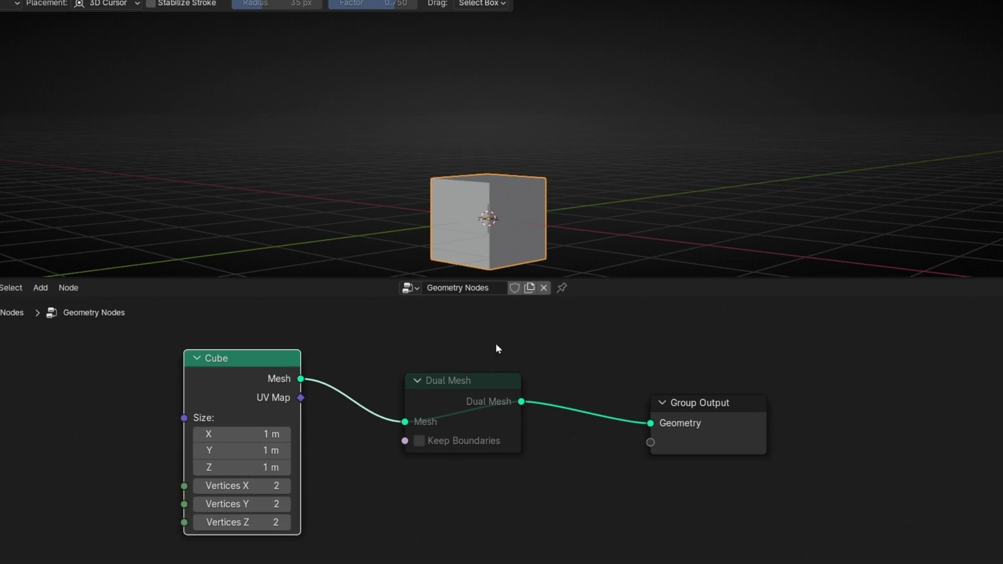
- Mark the centres of the cube's faces and join them with an annotated diamond outline
scroll(482, 242, up, 1)
shift+middle_drag(520, 249, 474, 174)
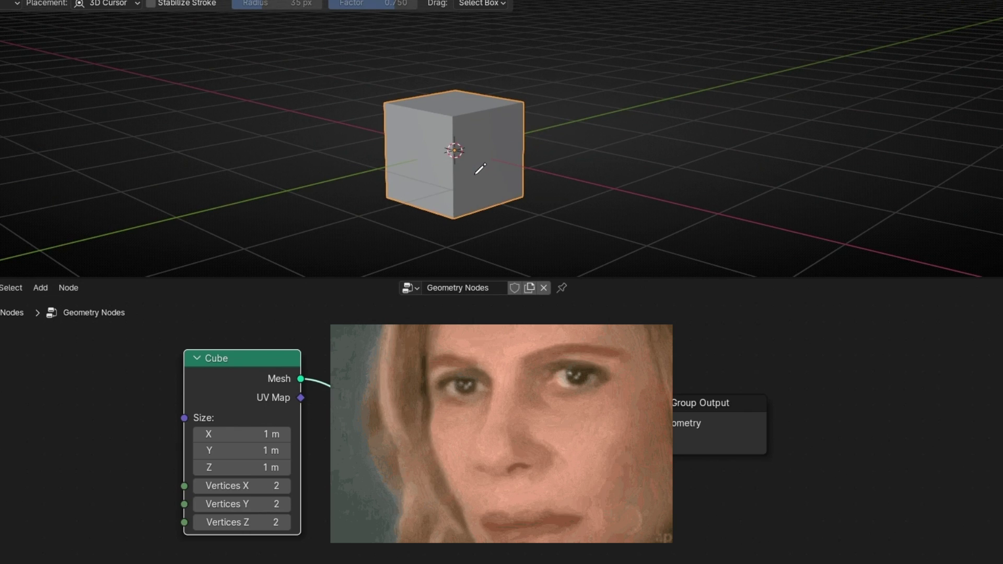
scroll(476, 173, up, 1)
scroll(476, 172, up, 1)
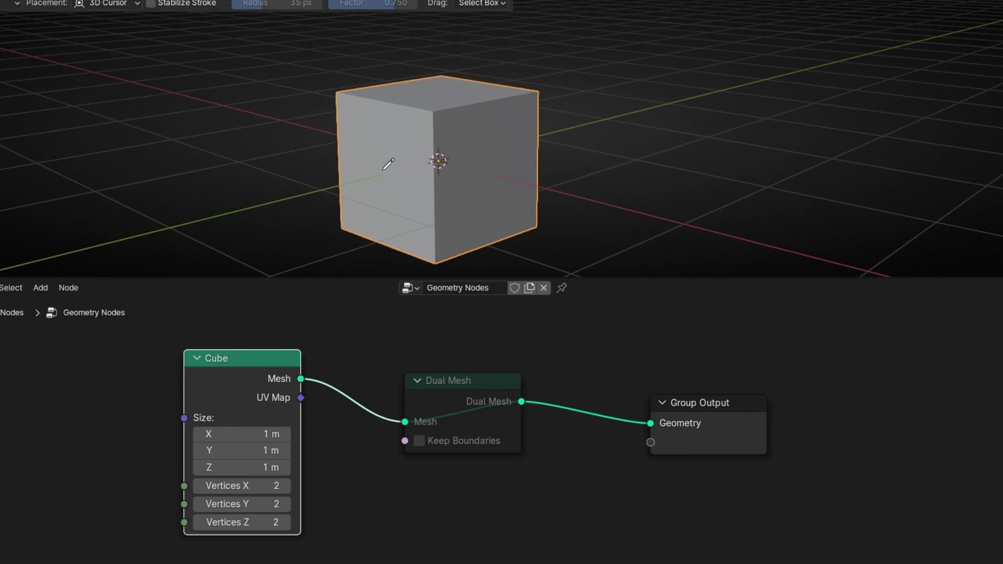
click(380, 175)
drag(491, 173, 491, 180)
mouse_move(442, 92)
mouse_down()
mouse_move(432, 95)
mouse_move(441, 97)
mouse_up()
mouse_move(379, 174)
mouse_down()
mouse_move(436, 95)
mouse_move(449, 103)
mouse_move(483, 168)
mouse_move(431, 234)
mouse_up()
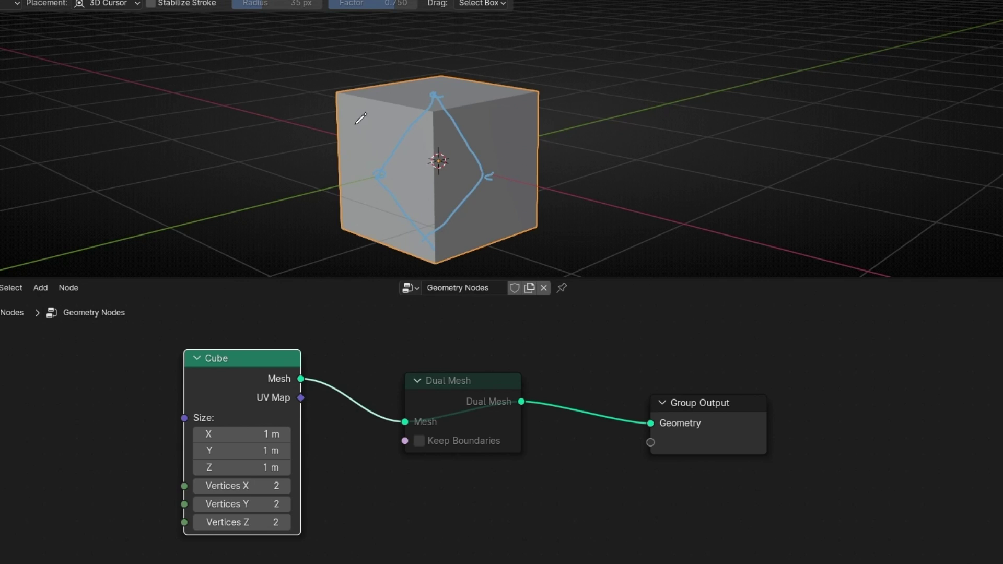
- Unmute the Dual Mesh node, erase the diamond annotation, and inspect the resulting shape
click(451, 403)
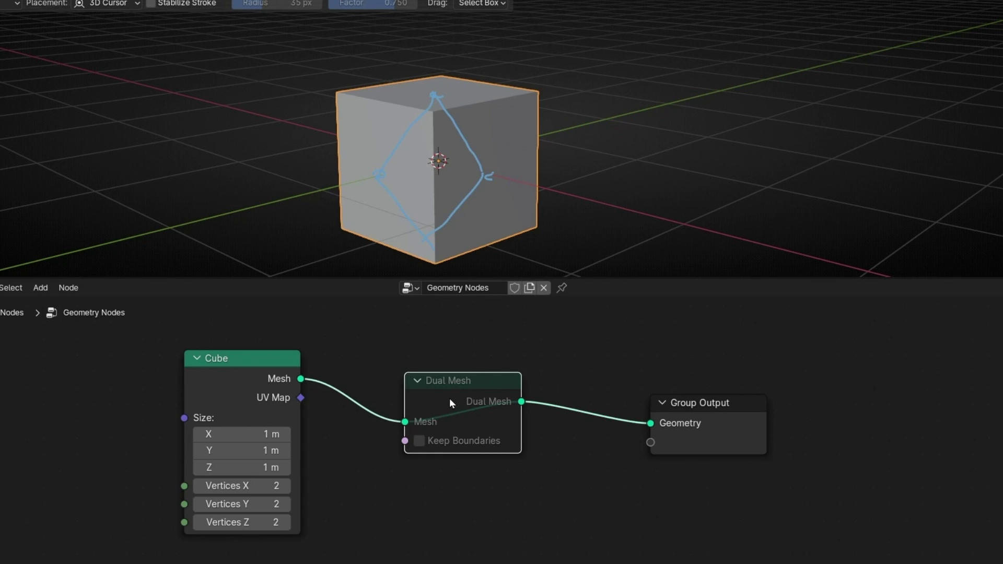
key(m)
mouse_move(454, 157)
ctrl+mouse_down()
mouse_move(402, 225)
mouse_move(408, 177)
ctrl+mouse_up()
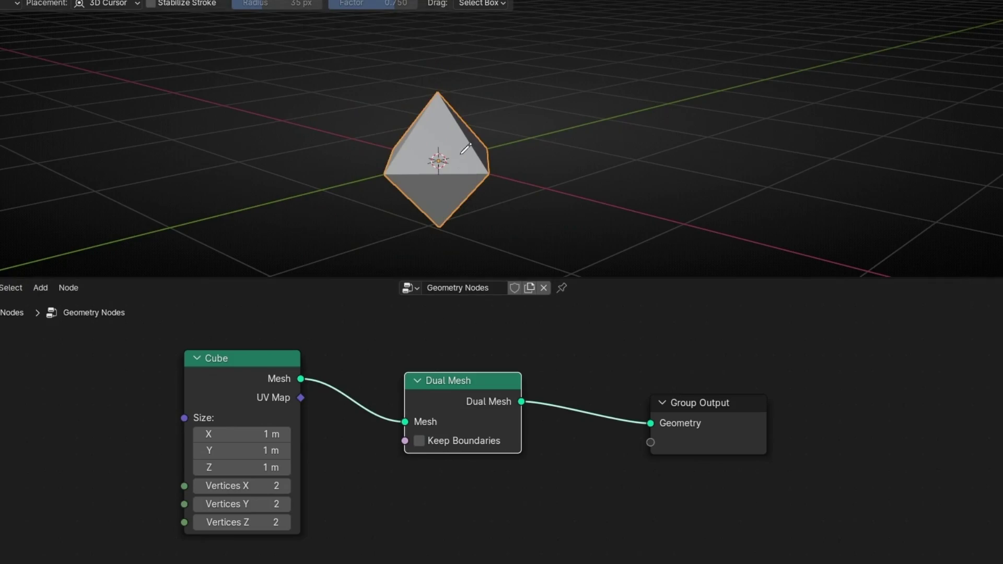
middle_drag(465, 149, 363, 217)
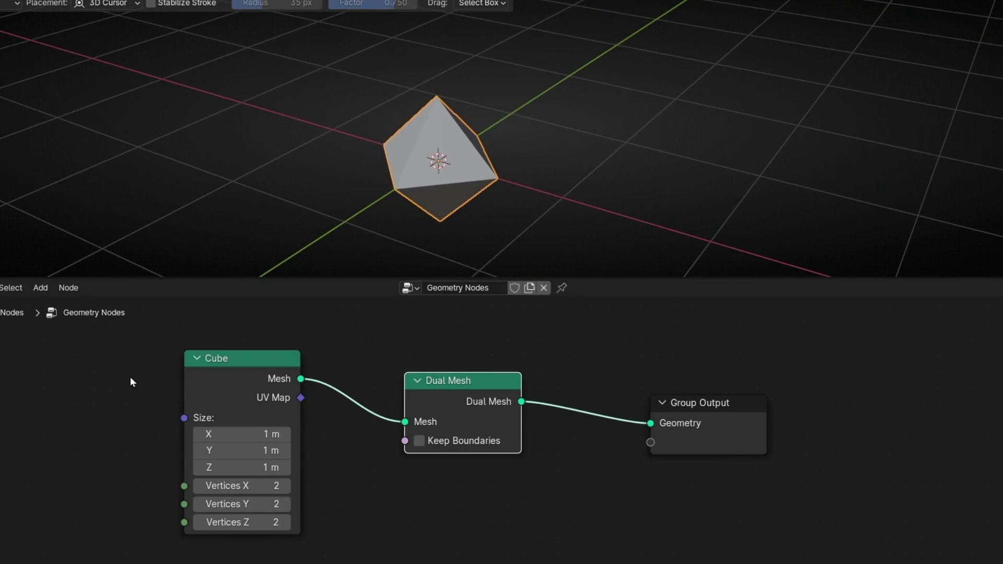
- Replace the Cube node with a Grid node feeding the Dual Mesh node's Mesh input
drag(130, 382, 469, 462)
key(x)
drag(405, 421, 246, 424)
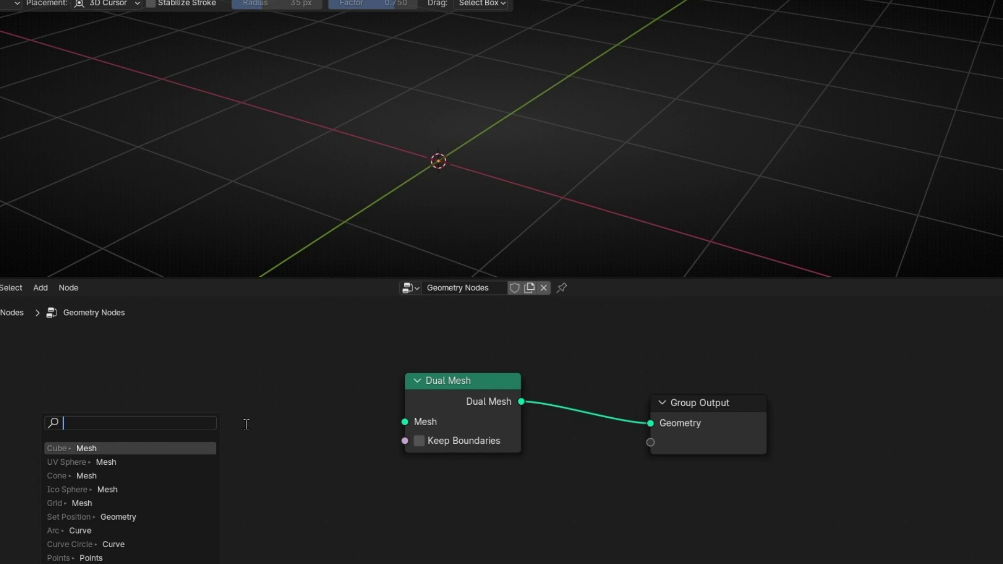
text(gird)
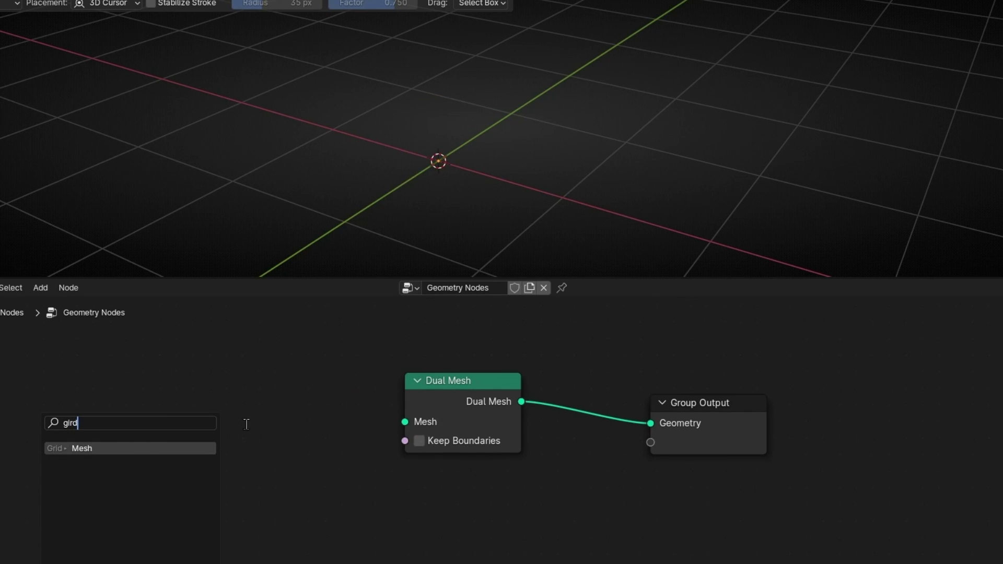
key(Return)
click(210, 432)
- Set the Grid's size to 6.5 m by 6.5 m with 9 by 9 vertices, shown as a wireframe from the top
drag(154, 472, 183, 526)
key(shift+z)
key(KP_7)
scroll(595, 172, down, 4)
drag(140, 412, 252, 378)
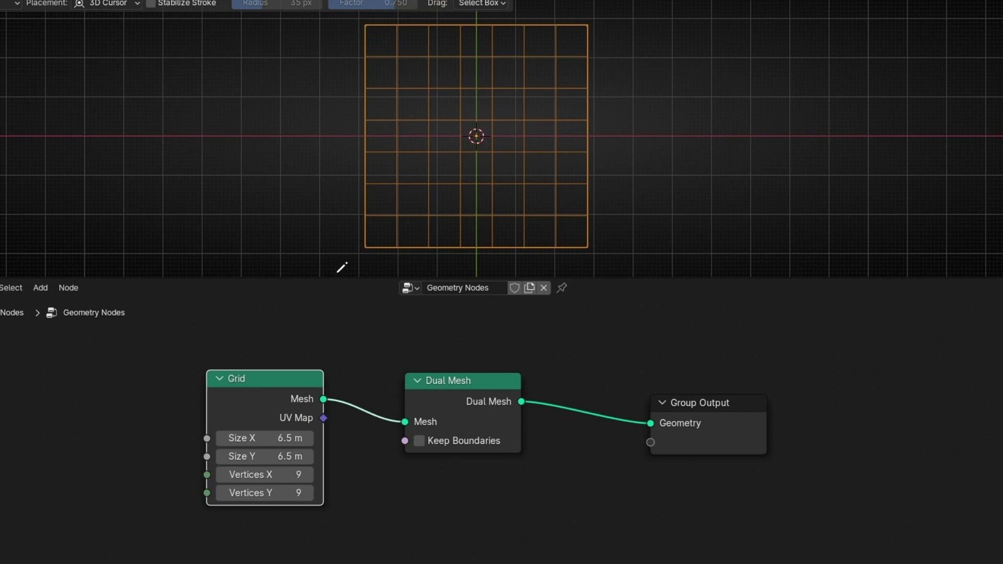
drag(720, 422, 753, 422)
key(shift+a)
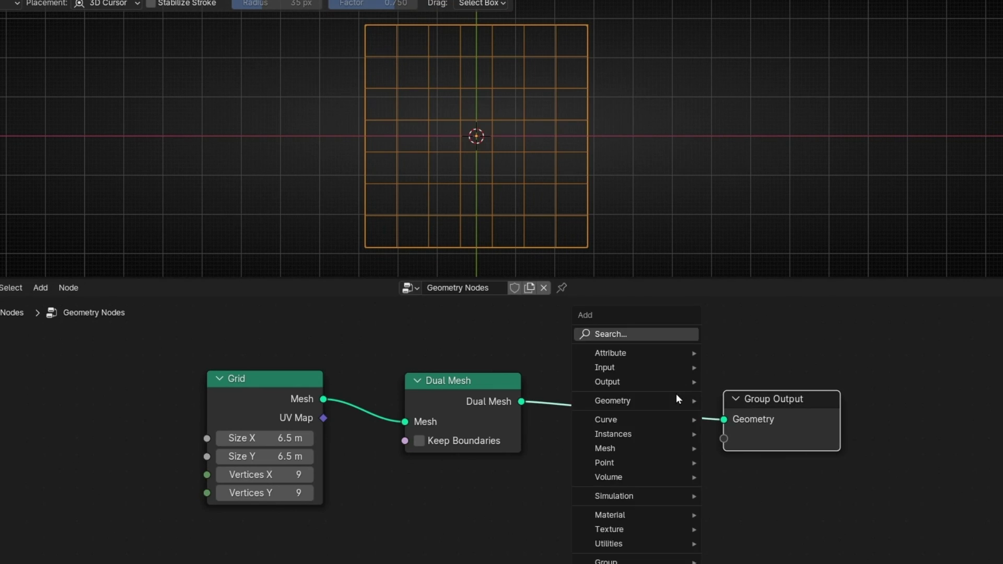
text(curve to mesh)
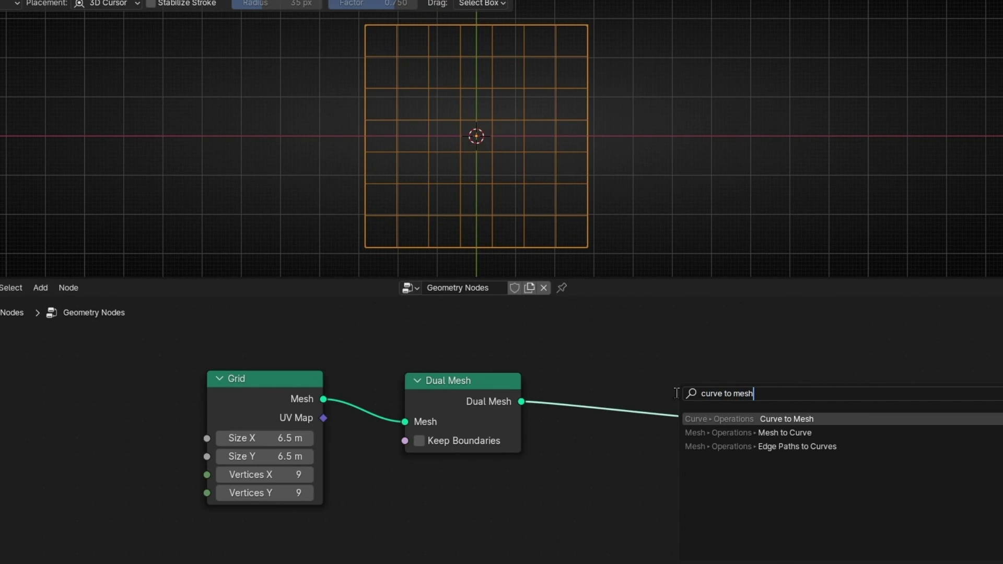
key(Return)
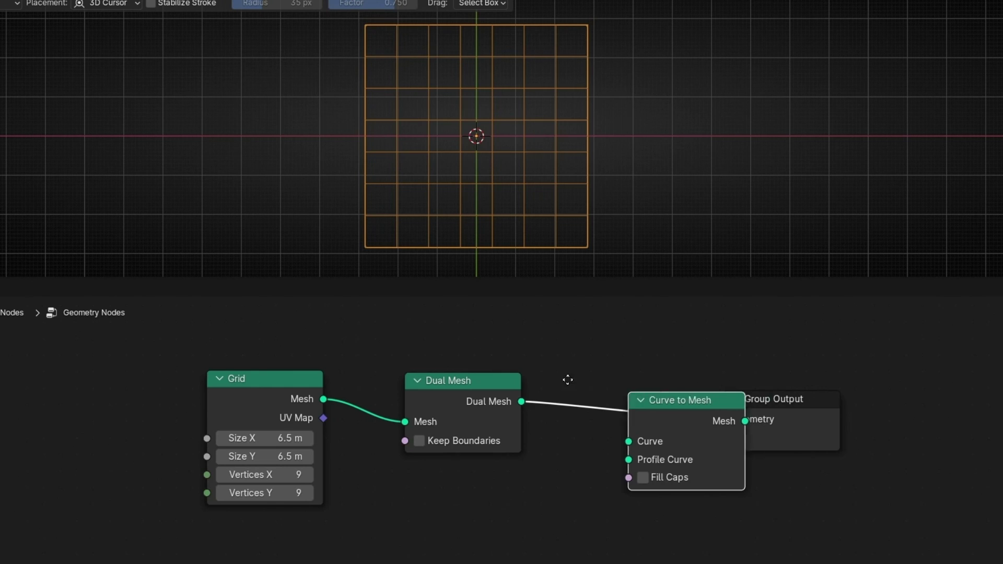
key(Escape)
- Insert a Mesh to Curve node between the Dual Mesh and Group Output nodes
key(shift+a)
text(mesh to curve)
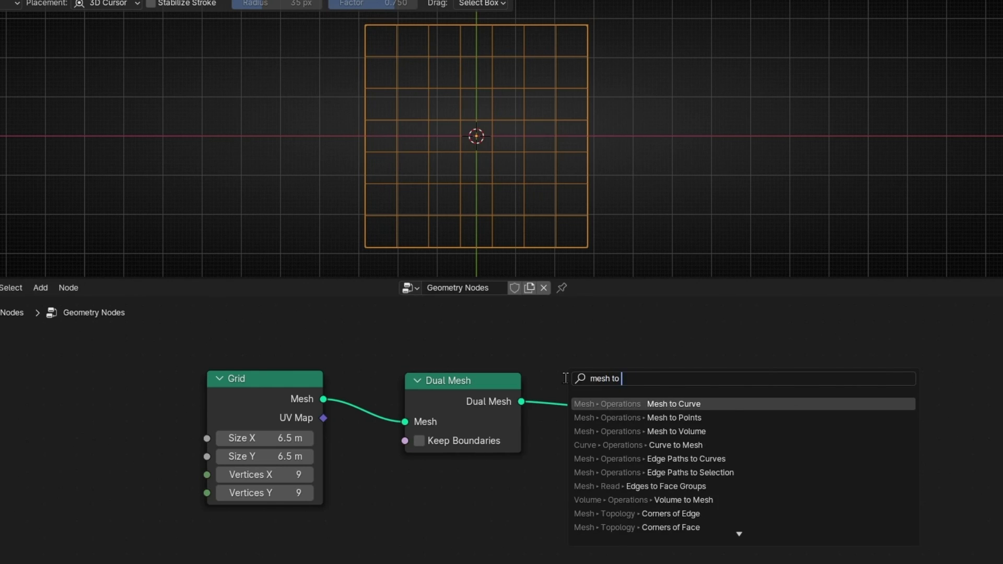
key(Return)
click(596, 387)
- Move the Group Output node away to make room and insert a Curve to Mesh node after Mesh to Curve
scroll(516, 438, up, 2)
drag(819, 391, 947, 391)
middle_drag(796, 385, 479, 410)
drag(629, 414, 695, 414)
key(shift+a)
text(curve to mesh)
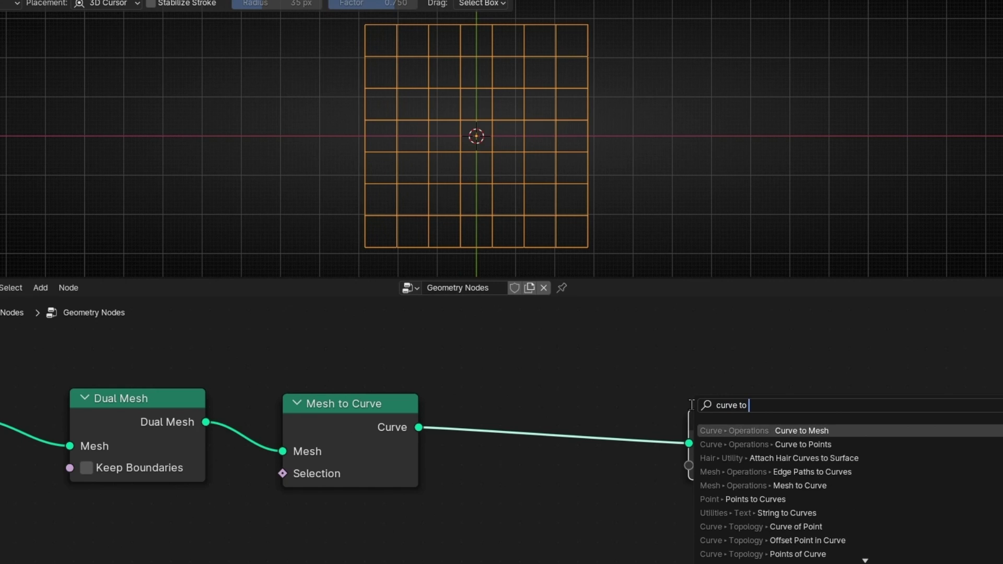
key(Return)
click(519, 389)
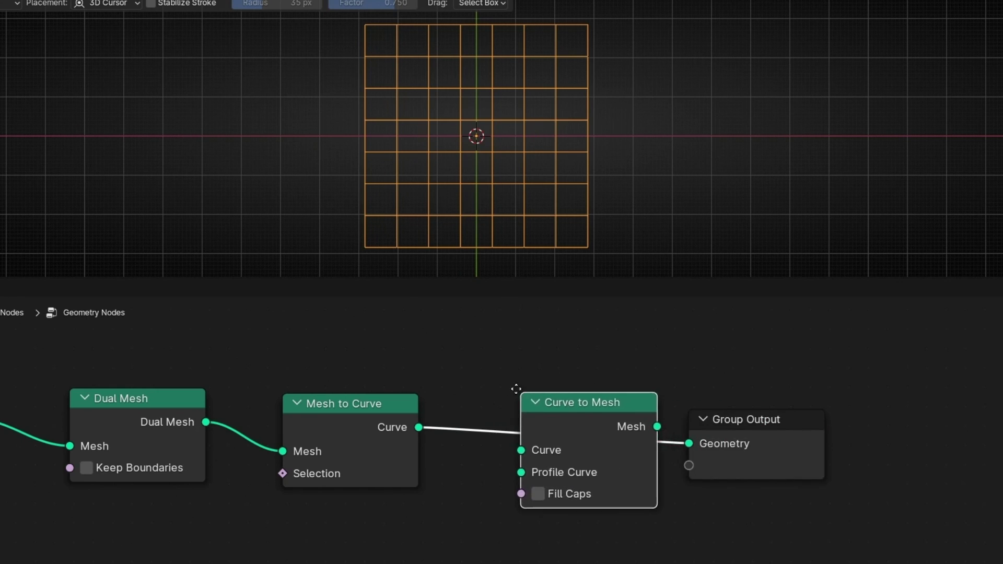
- Connect a Curve Circle node to the Curve to Mesh node's Profile Curve and set its radius to 0.01 m
middle_drag(492, 501, 580, 371)
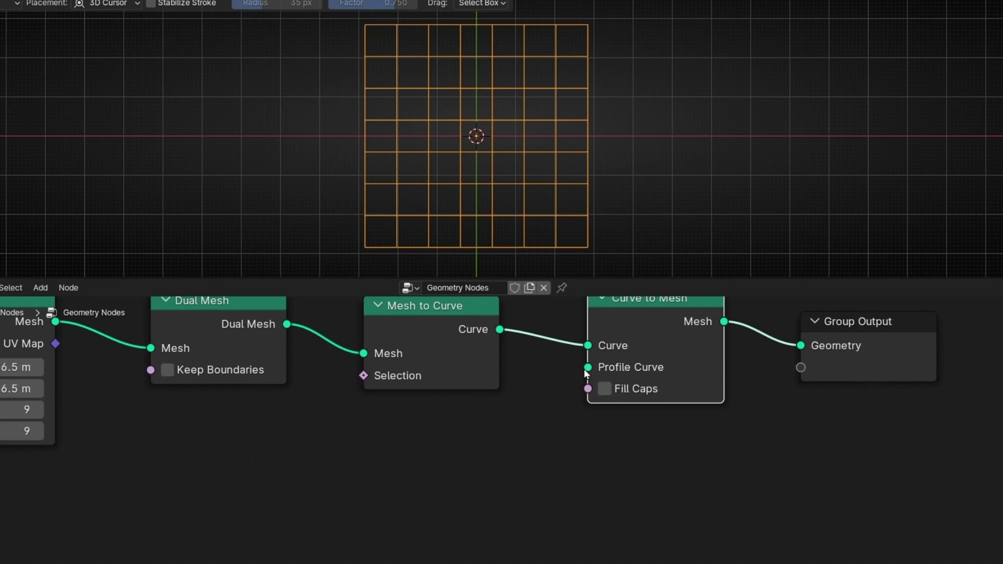
drag(587, 368, 481, 447)
text(circ)
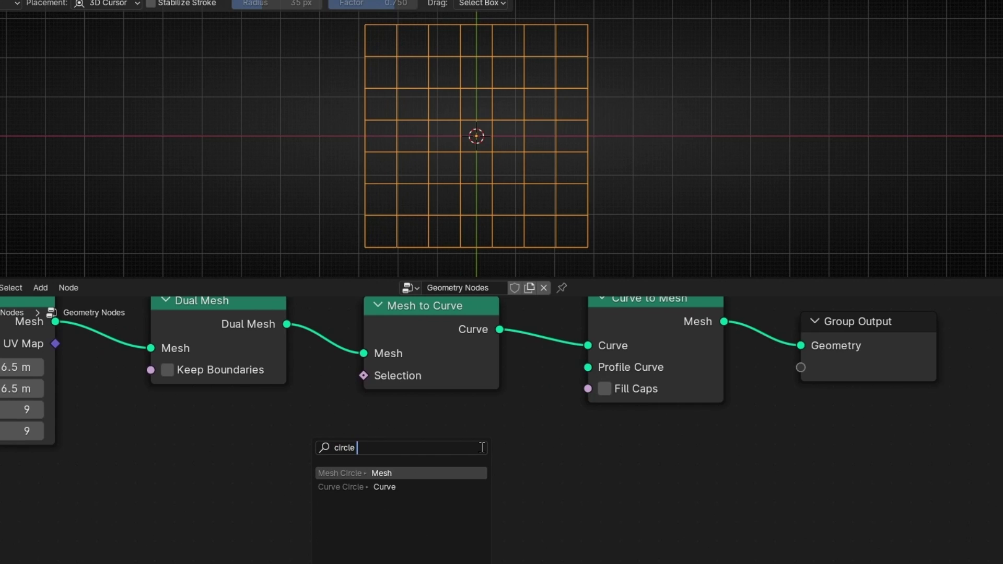
text(le)
key(Down)
key(Return)
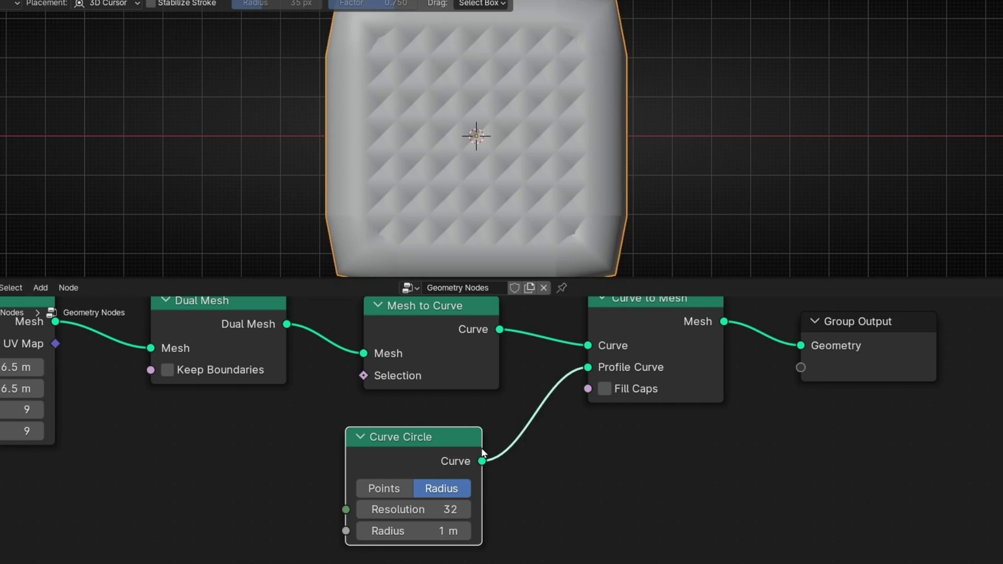
click(428, 531)
text(0.01)
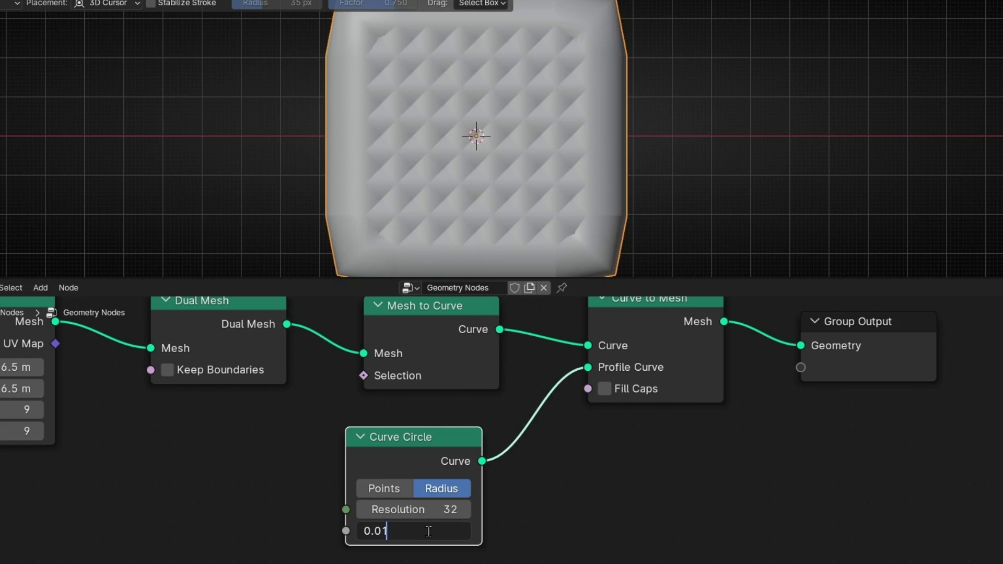
key(Return)
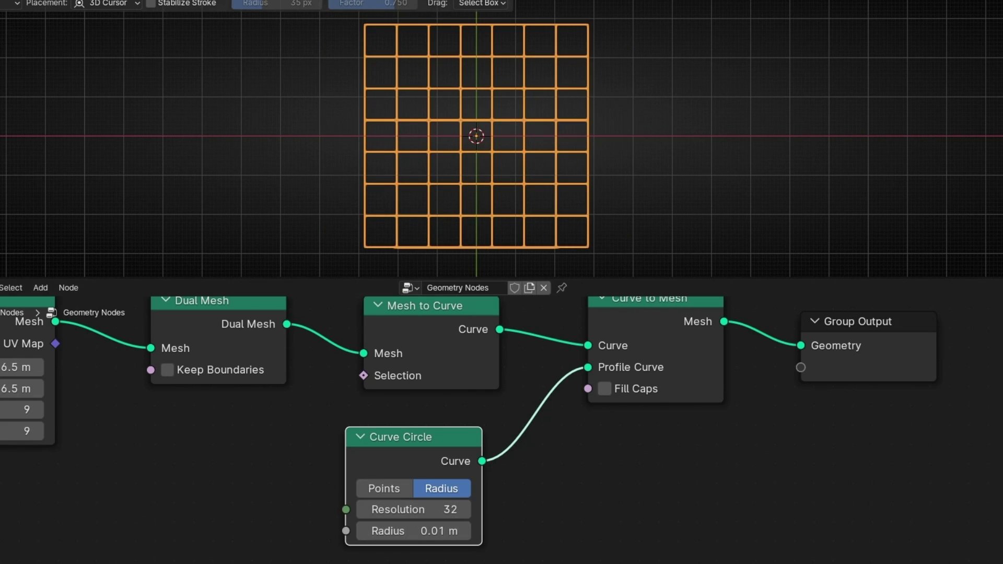
- Set the Curve Circle node's radius to 0.02 m
click(481, 186)
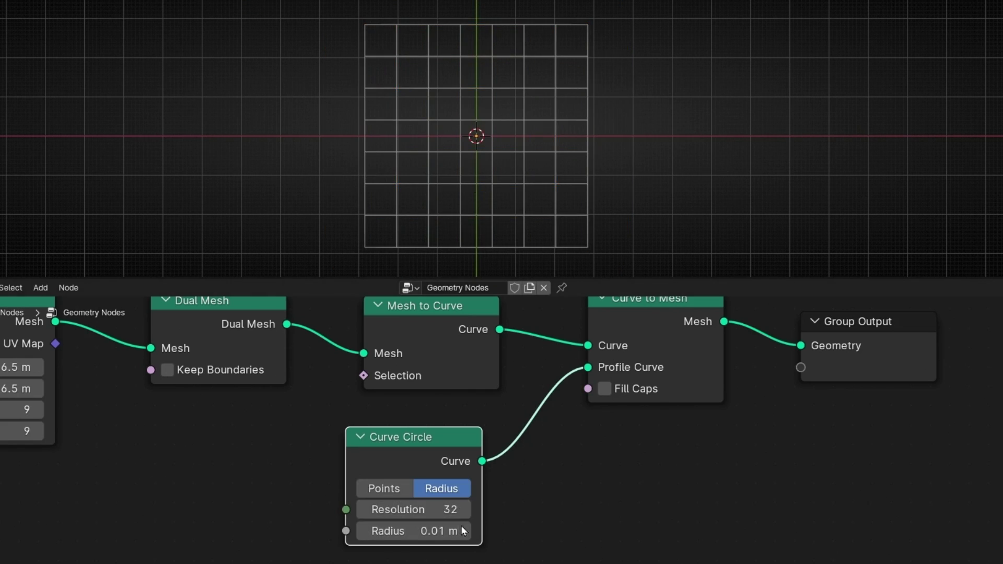
click(431, 530)
click(385, 531)
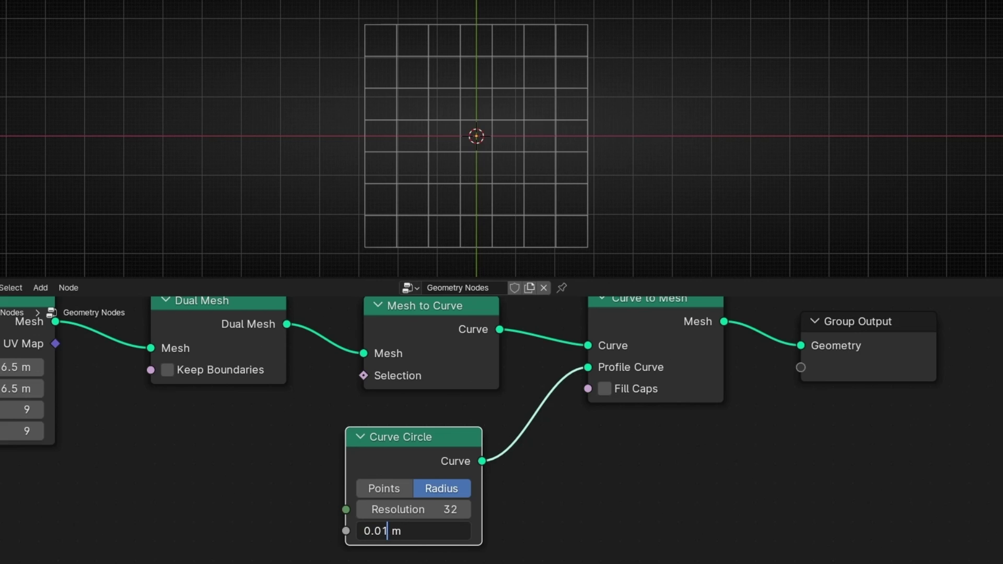
key(BackSpace)
text(2)
key(Return)
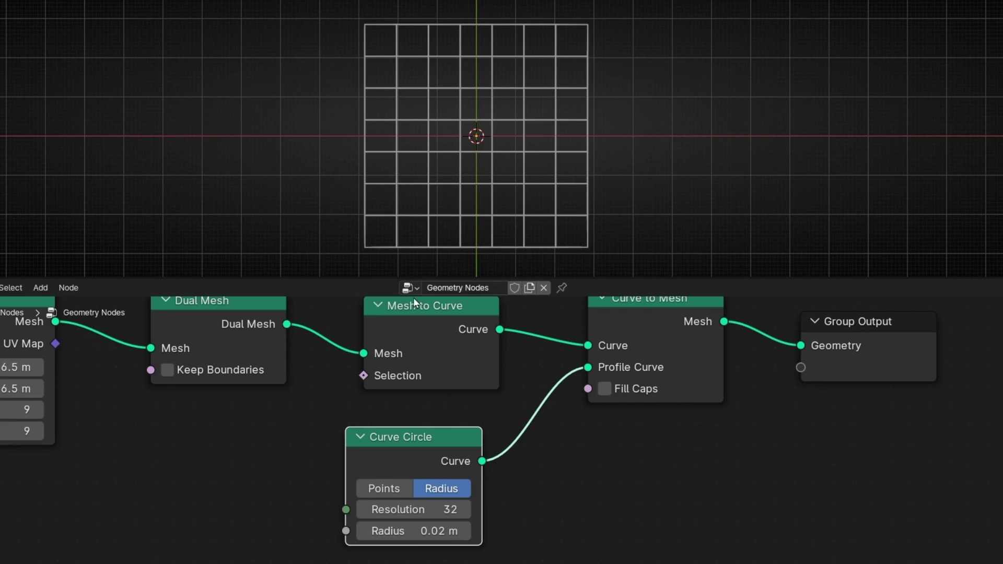
- Collapse the Curve Circle node and tuck it beneath the Curve to Mesh node
middle_drag(332, 471, 500, 479)
click(527, 446)
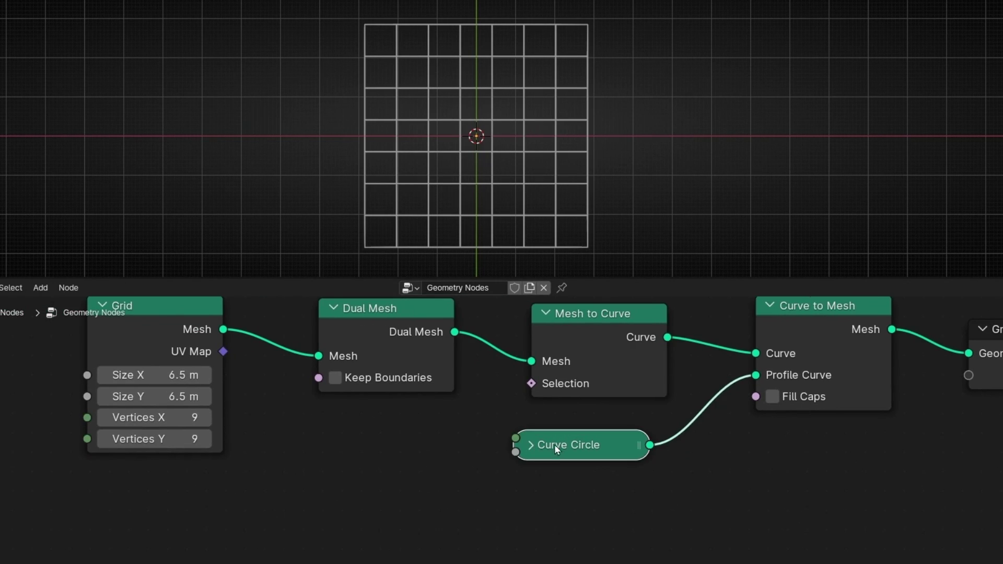
drag(554, 444, 769, 444)
middle_drag(385, 430, 479, 500)
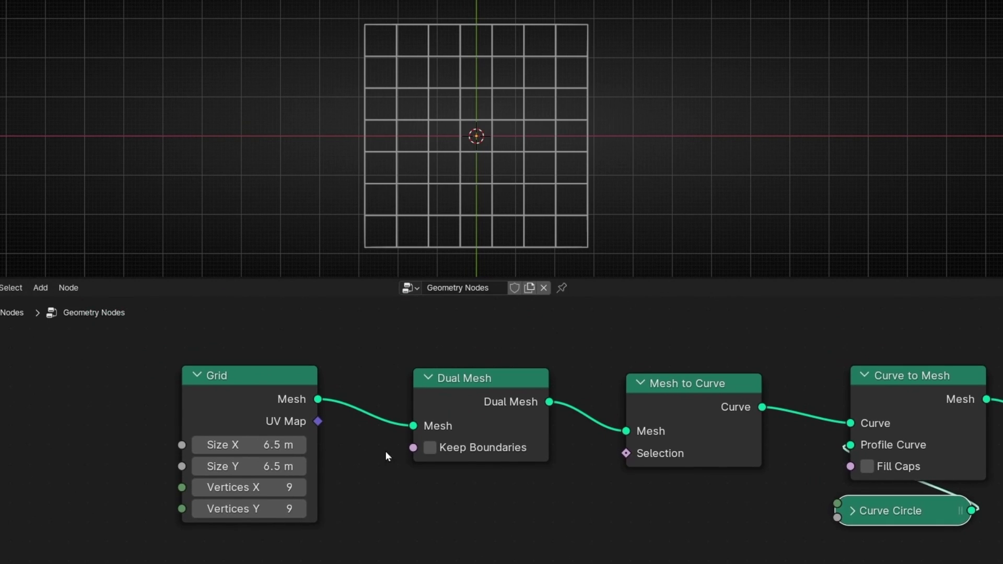
- Make room in the node tree, try a duplicated Dual Mesh node before Mesh to Curve, and undo the duplication
drag(272, 391, 167, 392)
drag(439, 392, 309, 395)
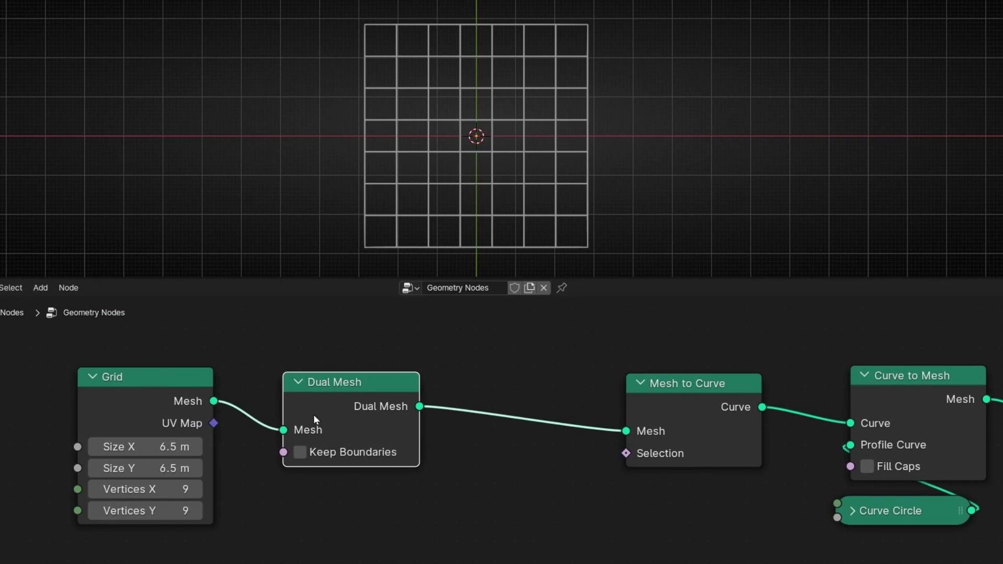
key(shift+d)
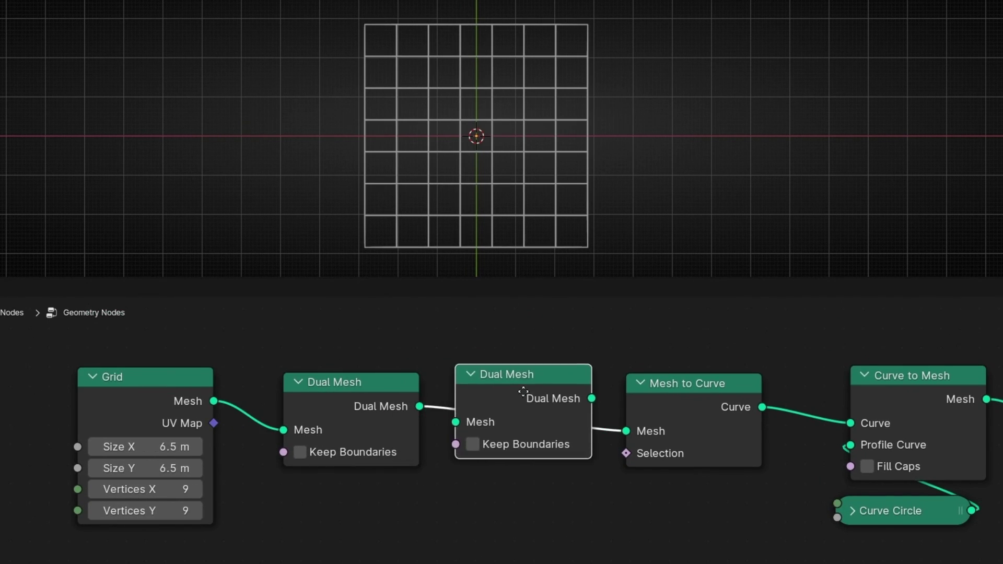
click(506, 424)
key(ctrl+z)
key(ctrl+z)
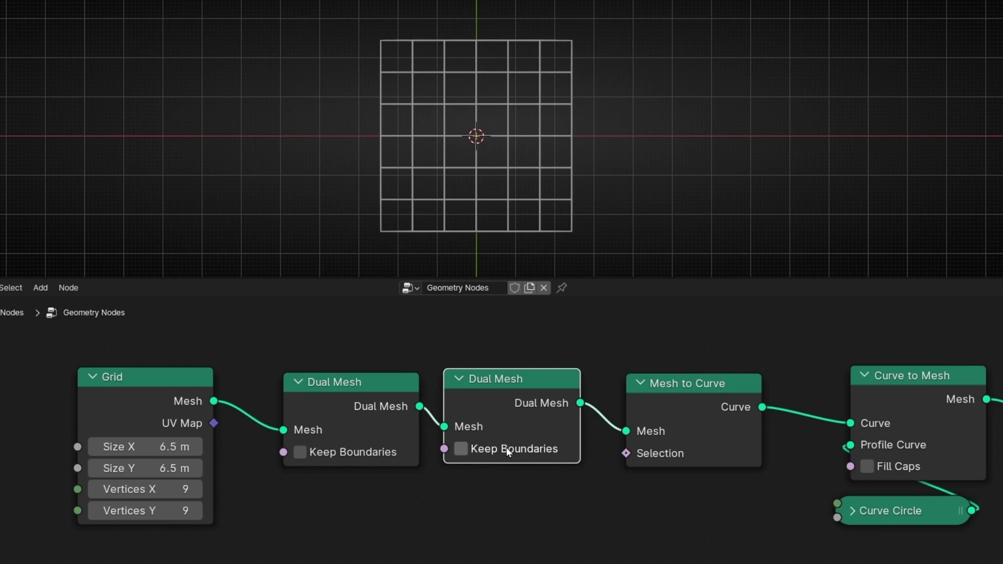
- Space the Grid and Dual Mesh nodes apart and insert an Extrude Mesh node between them
drag(316, 404, 415, 409)
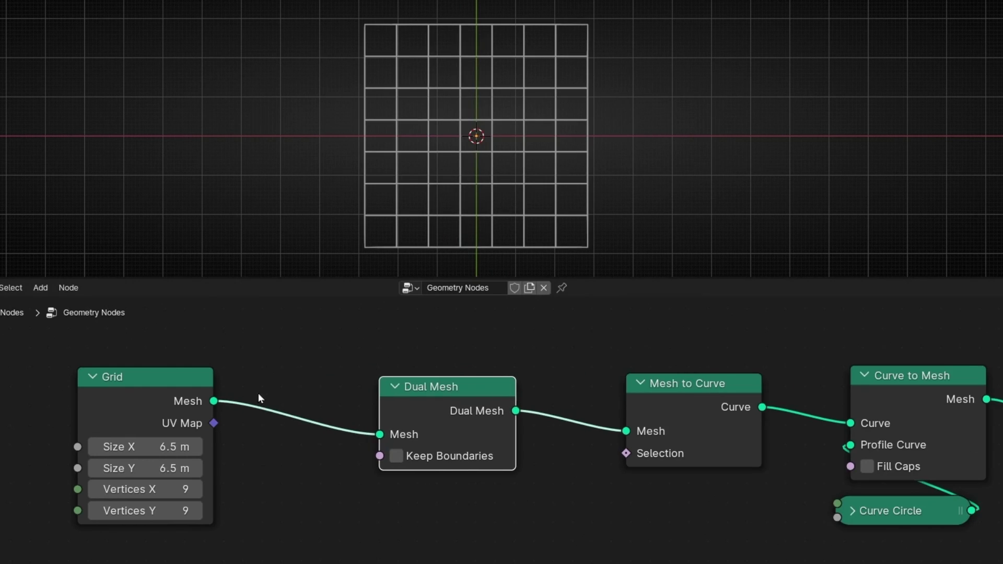
drag(117, 386, 32, 385)
key(shift+a)
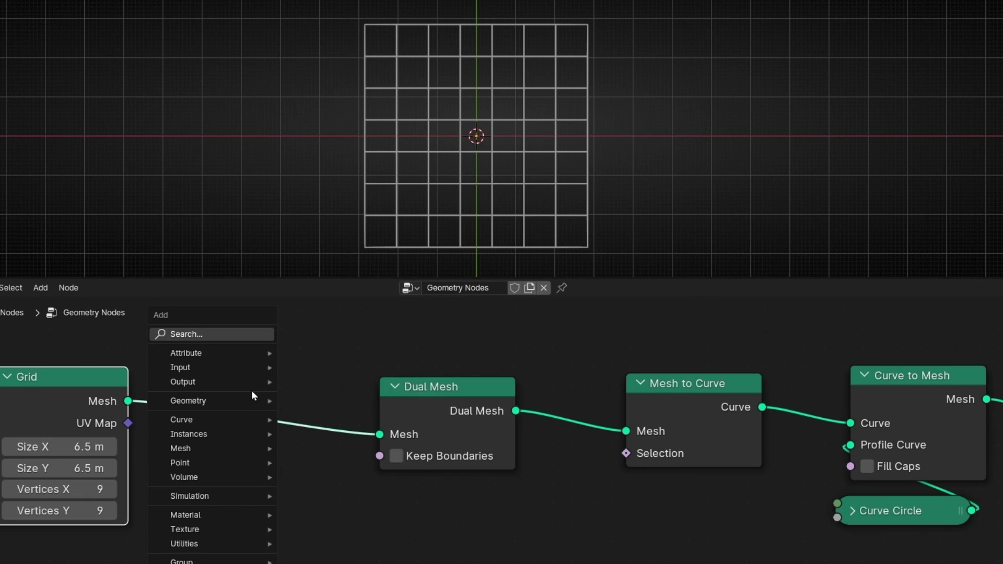
text(extrude)
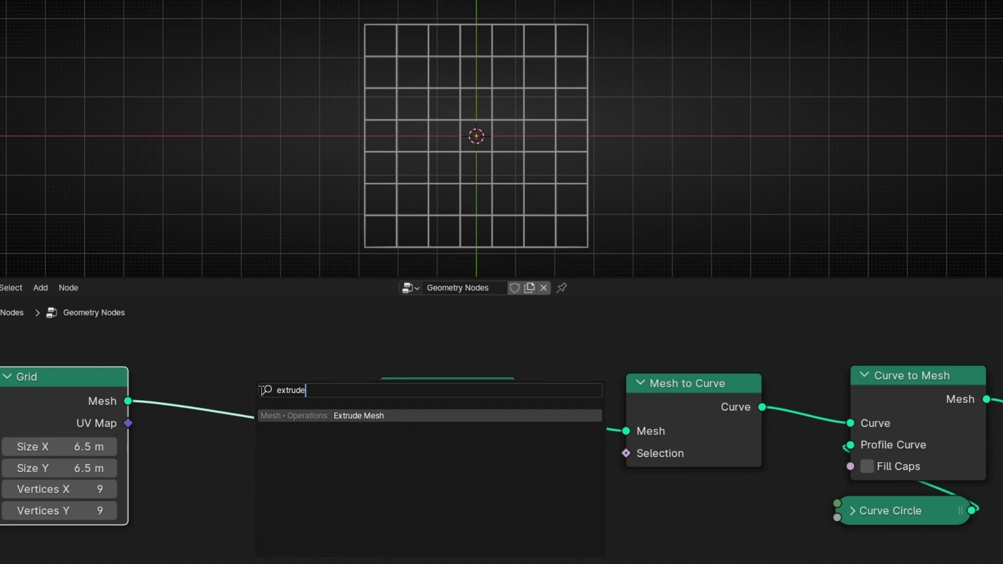
click(316, 419)
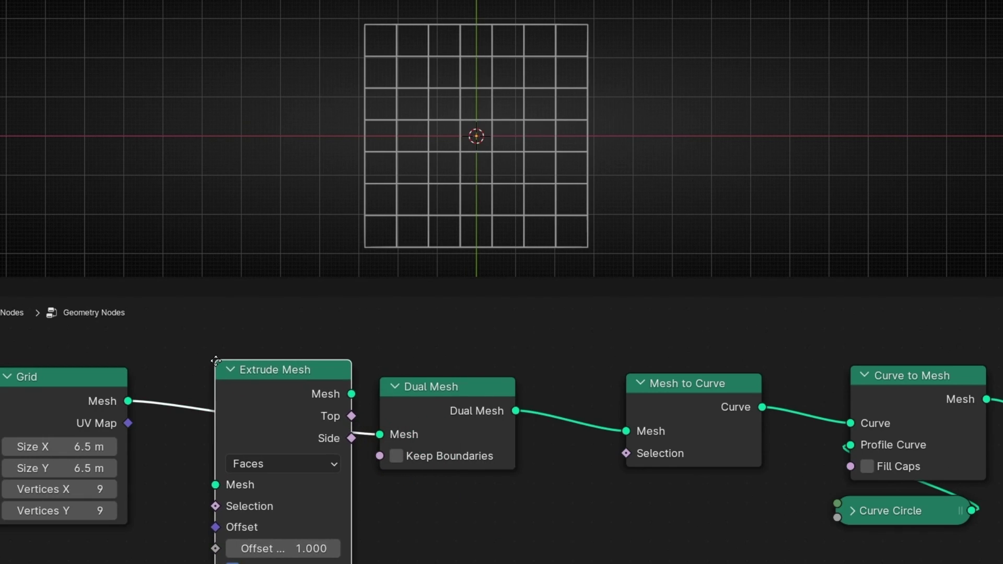
click(216, 360)
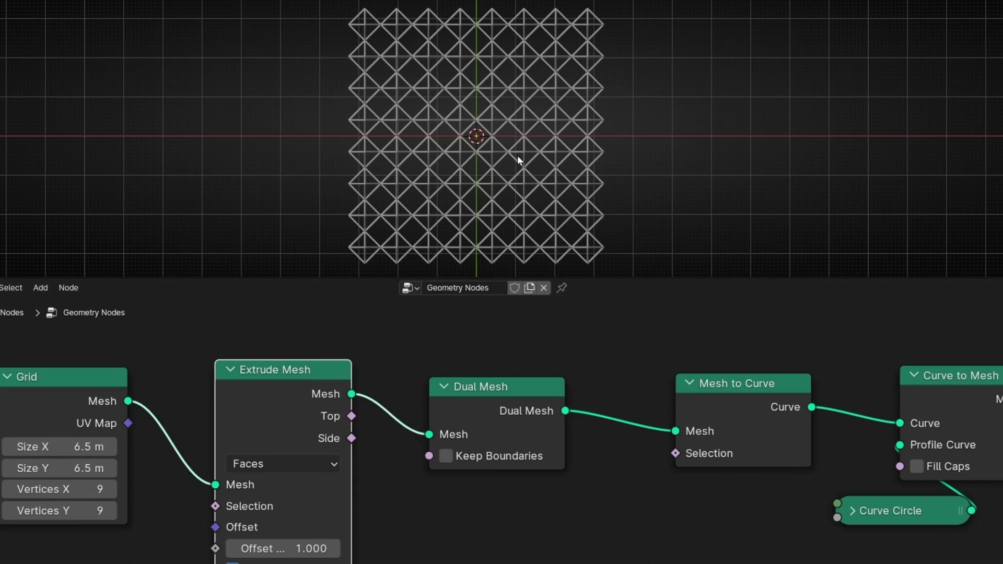
- View the extruded wire structure in perspective and mute the Dual Mesh node
scroll(517, 154, up, 3)
scroll(497, 177, up, 2)
middle_drag(481, 200, 482, 65)
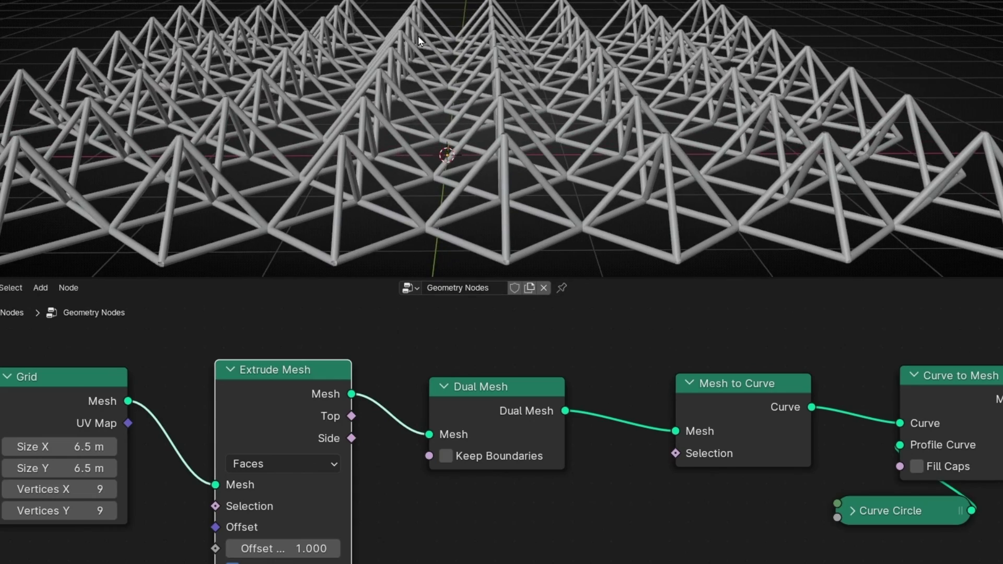
scroll(481, 121, down, 3)
middle_drag(416, 127, 413, 224)
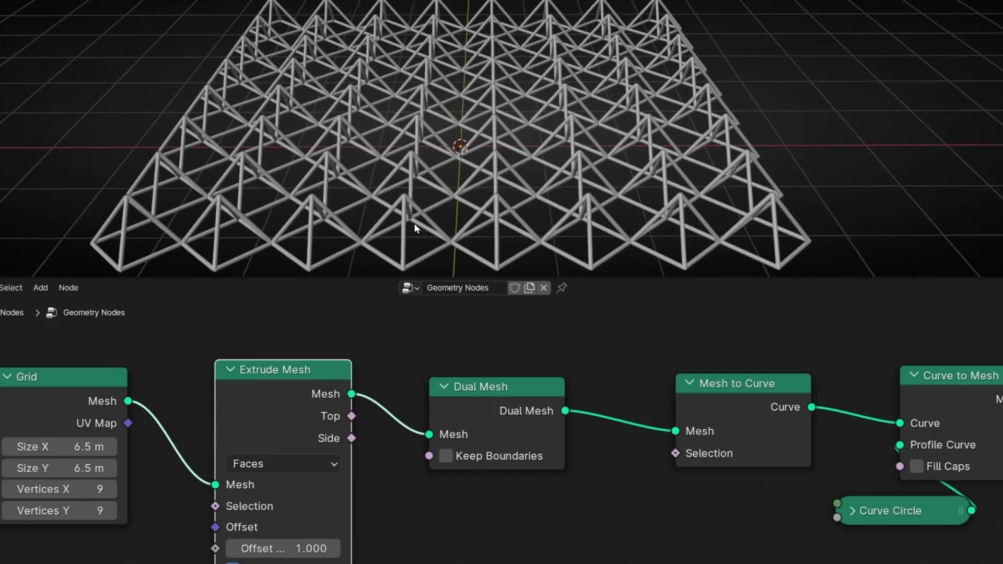
click(517, 403)
key(m)
- Set the Extrude Mesh node's offset scale to 0.900
middle_drag(468, 259, 459, 198)
middle_drag(385, 509, 426, 432)
mouse_move(344, 470)
mouse_down()
mouse_move(299, 471)
mouse_move(341, 470)
mouse_up()
mouse_move(282, 261)
middle_down()
mouse_move(309, 243)
mouse_move(394, 229)
mouse_move(308, 256)
mouse_move(270, 243)
mouse_move(277, 250)
middle_up()
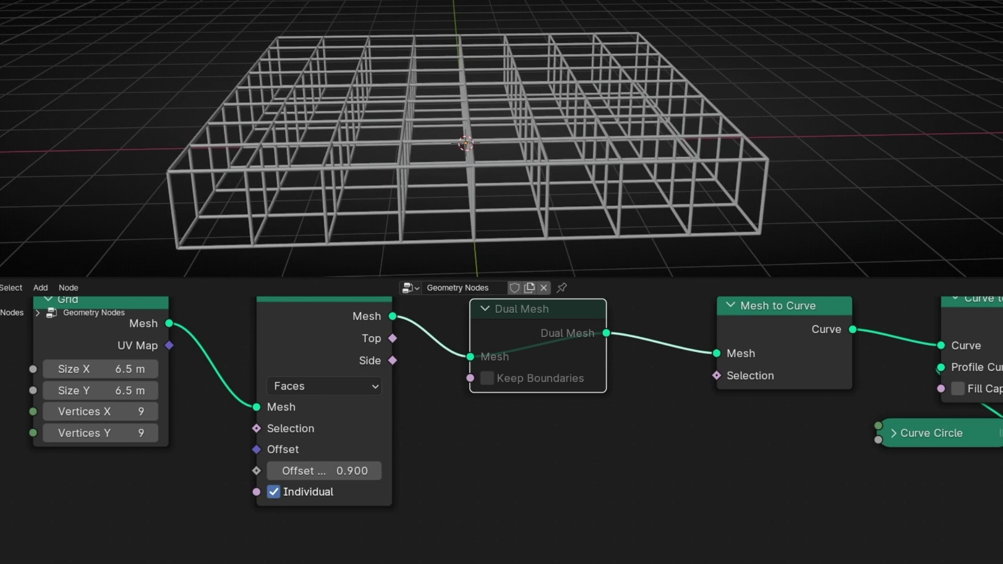
- Draw an annotation arrow pointing at the near upper corner of the wire box
key(shift+space)
key(d)
mouse_move(88, 110)
mouse_down()
mouse_move(149, 158)
mouse_move(143, 167)
mouse_up()
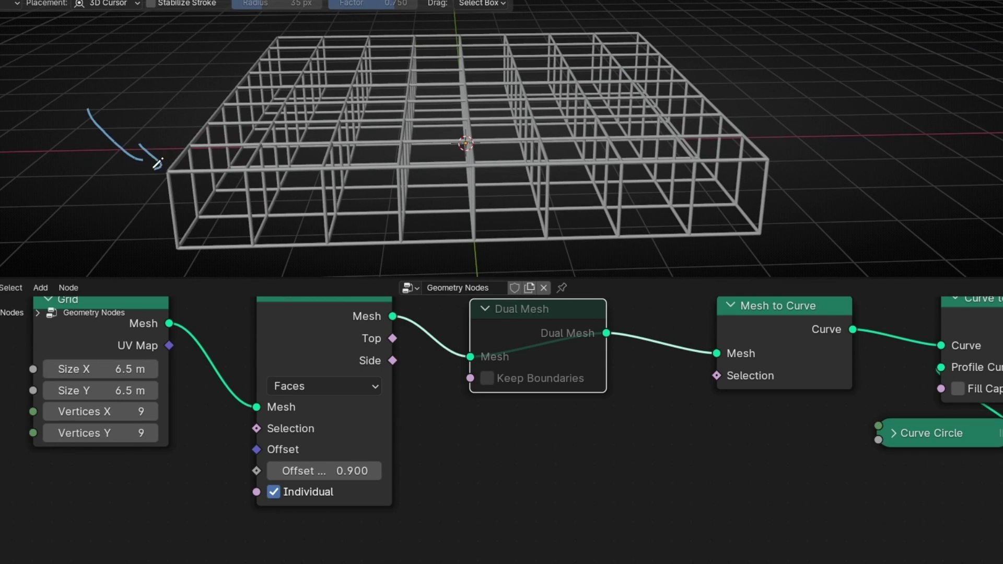
- Mute the Mesh to Curve, Curve to Mesh and Curve Circle nodes together, and unmute them again
scroll(631, 412, down, 2)
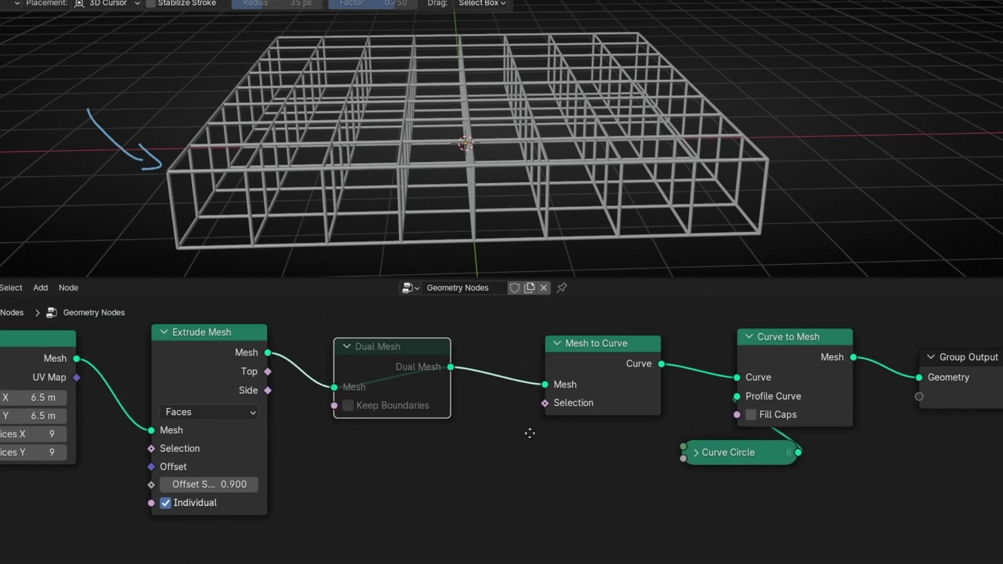
middle_drag(517, 339, 491, 347)
drag(491, 346, 792, 474)
key(m)
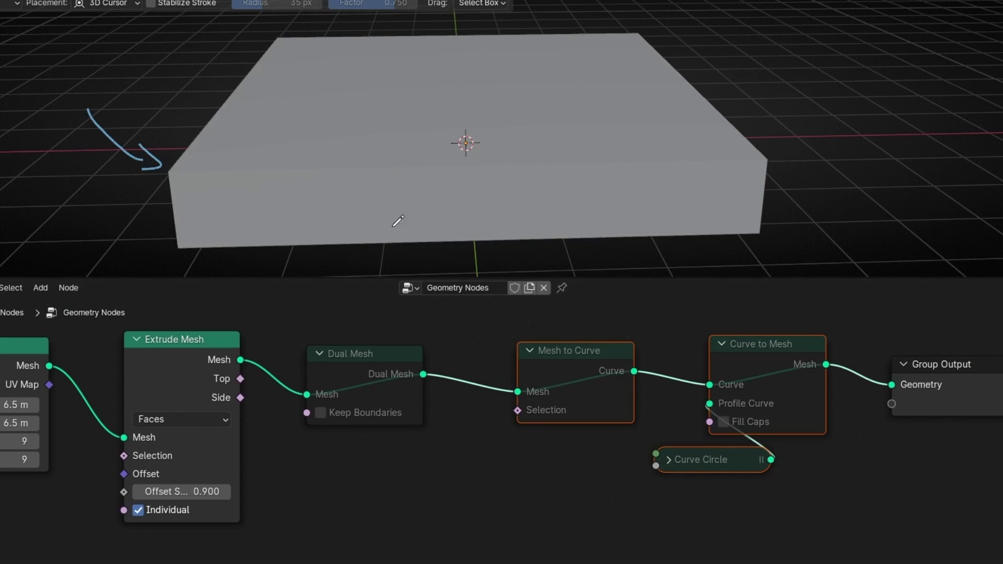
drag(479, 315, 754, 472)
key(m)
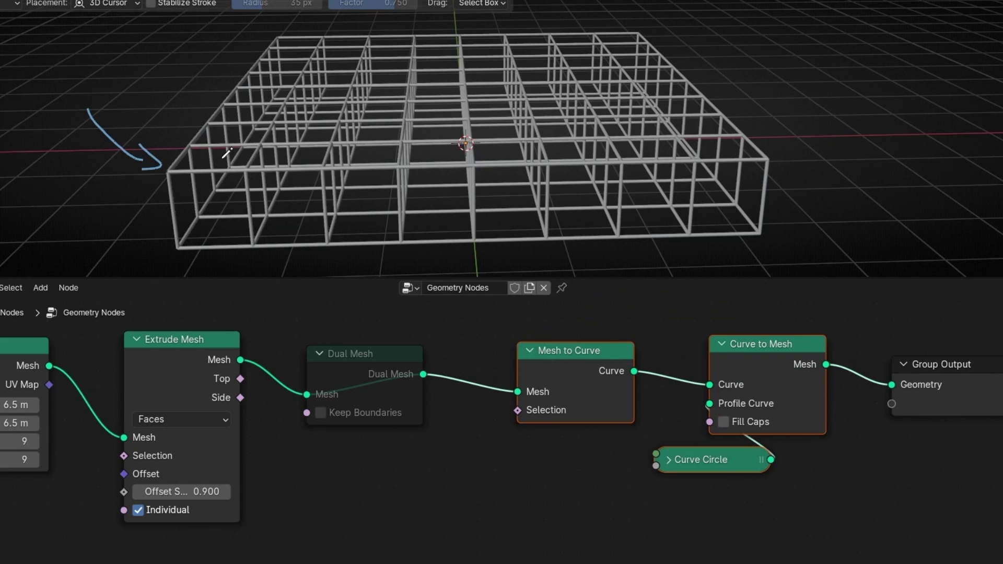
- Circle the corner cell of the wire box beside the arrow with annotation strokes, and erase all annotations
mouse_move(245, 152)
mouse_down()
mouse_move(163, 159)
mouse_move(219, 135)
mouse_up()
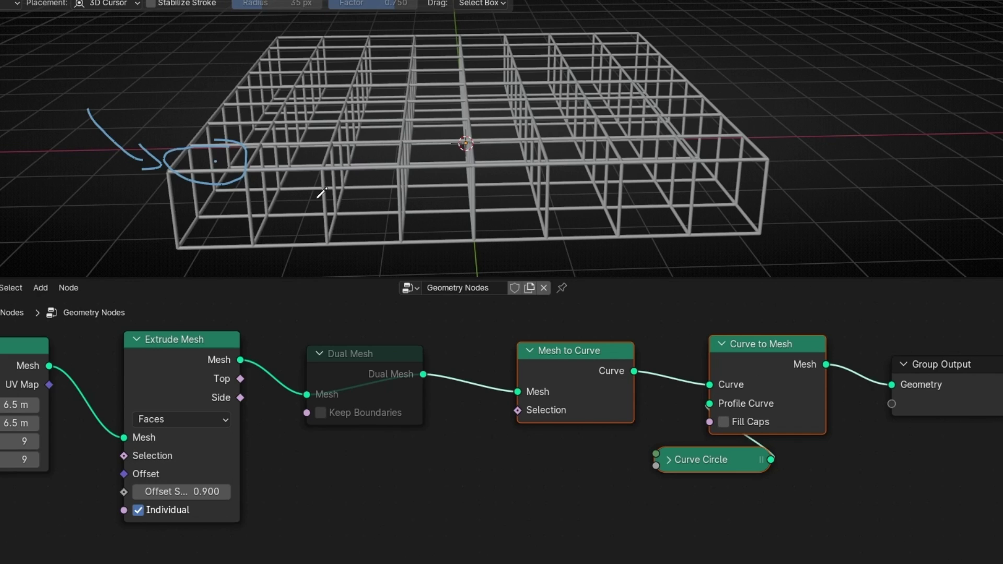
mouse_move(182, 232)
mouse_down()
mouse_move(215, 159)
mouse_move(256, 225)
mouse_up()
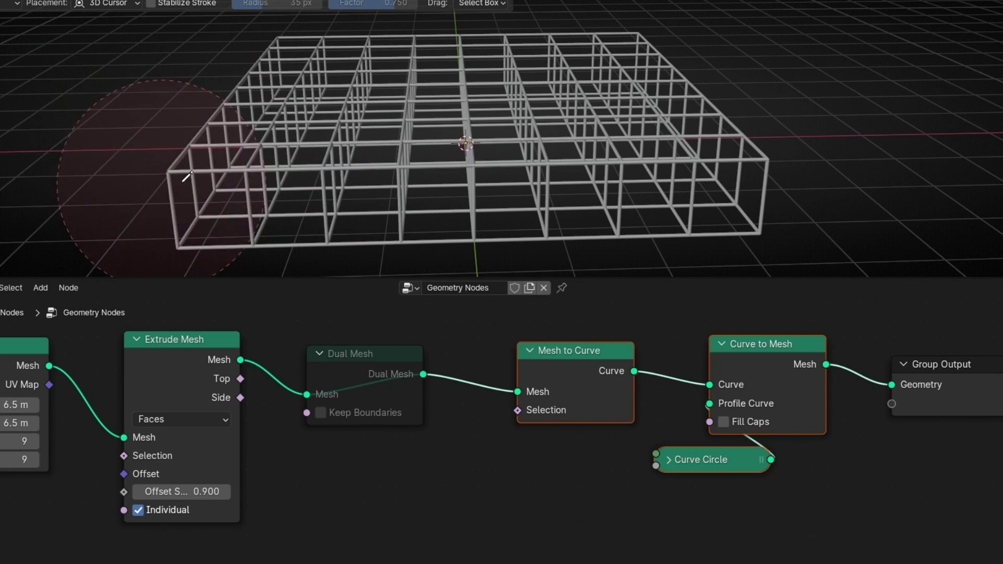
- Unmute the Dual Mesh node and raise the Extrude Mesh offset scale to 3.700
click(353, 359)
key(m)
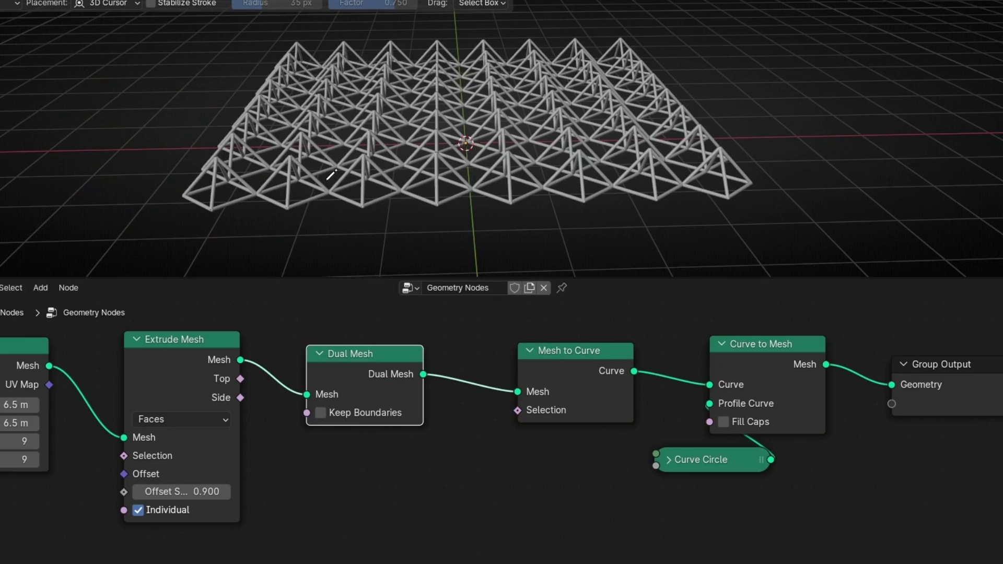
middle_drag(327, 179, 345, 167)
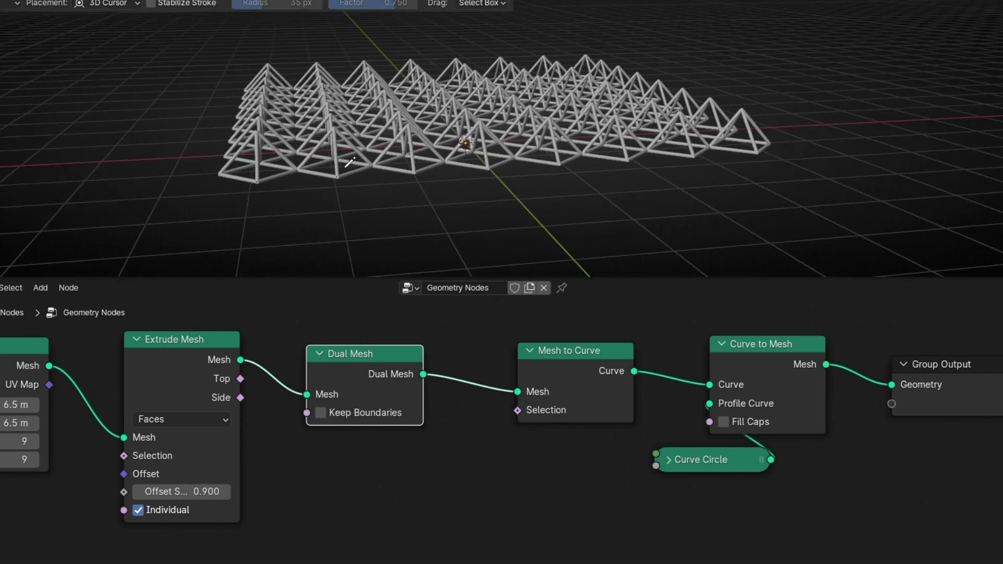
drag(182, 491, 251, 492)
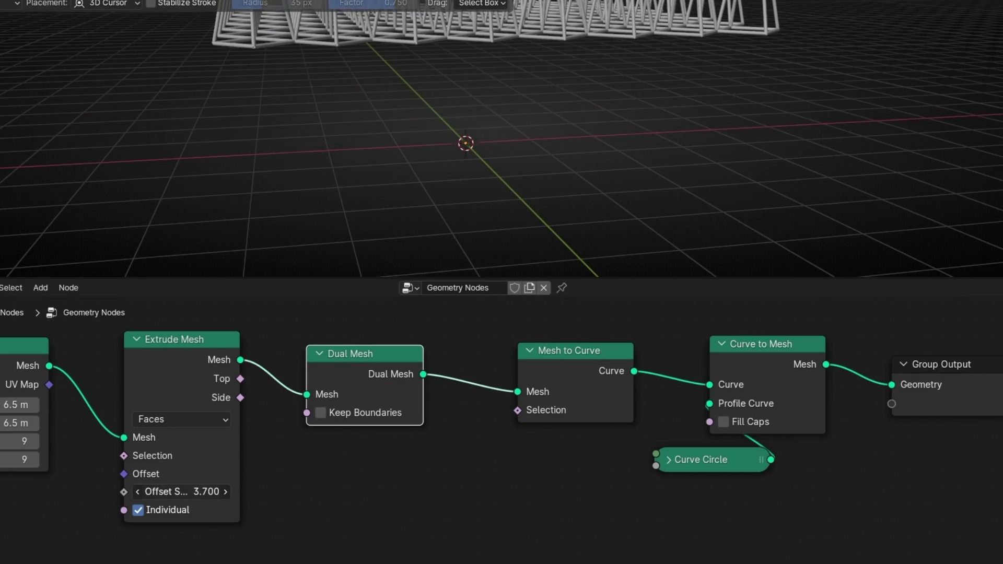
middle_drag(470, 103, 439, 155)
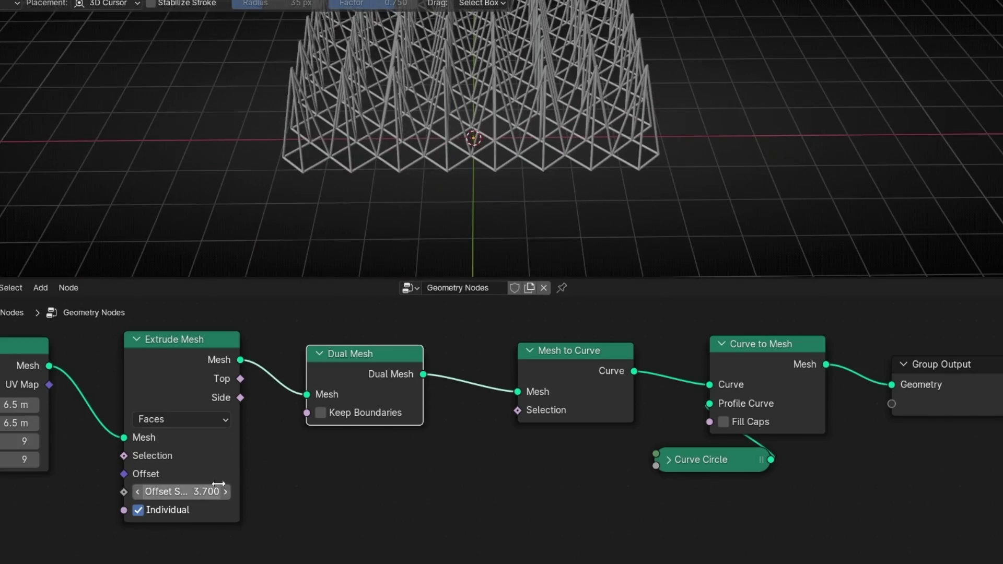
- Set the Extrude Mesh node's offset scale to 0 to flatten the wire pattern
click(211, 489)
text(0)
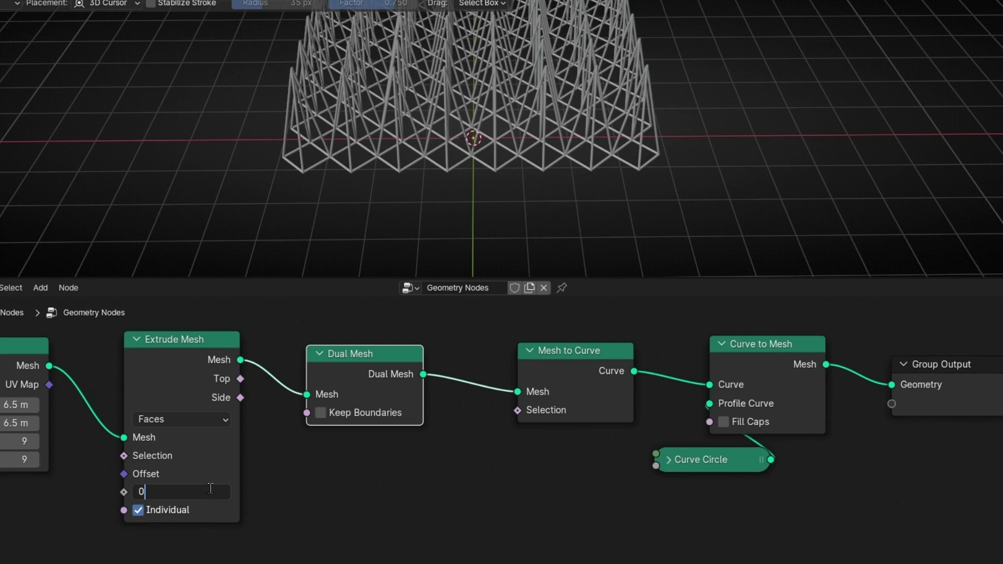
key(Return)
middle_drag(461, 203, 486, 224)
- Enable Keep Boundaries on the Dual Mesh node to compare the edges, and disable it again
scroll(303, 405, down, 2)
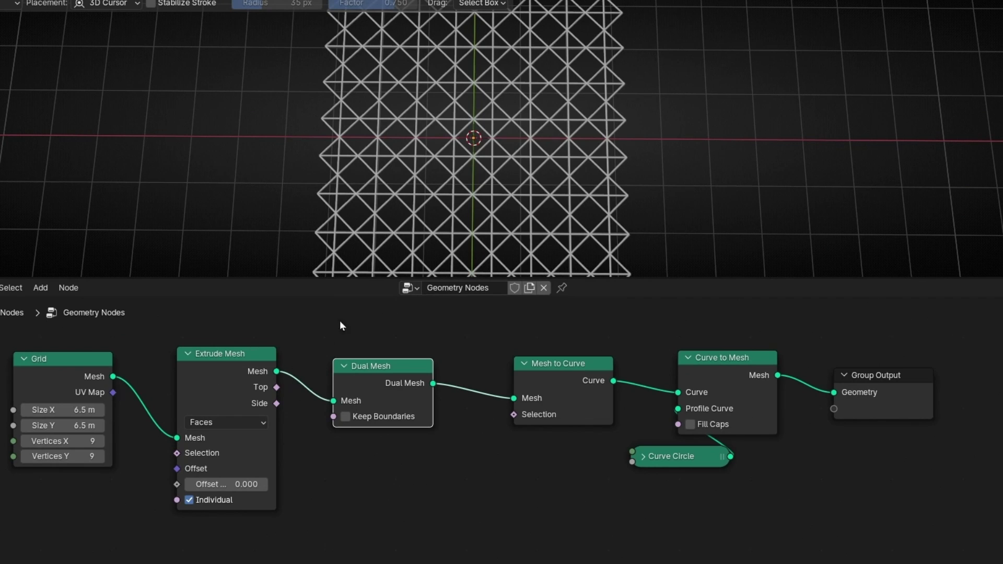
click(346, 416)
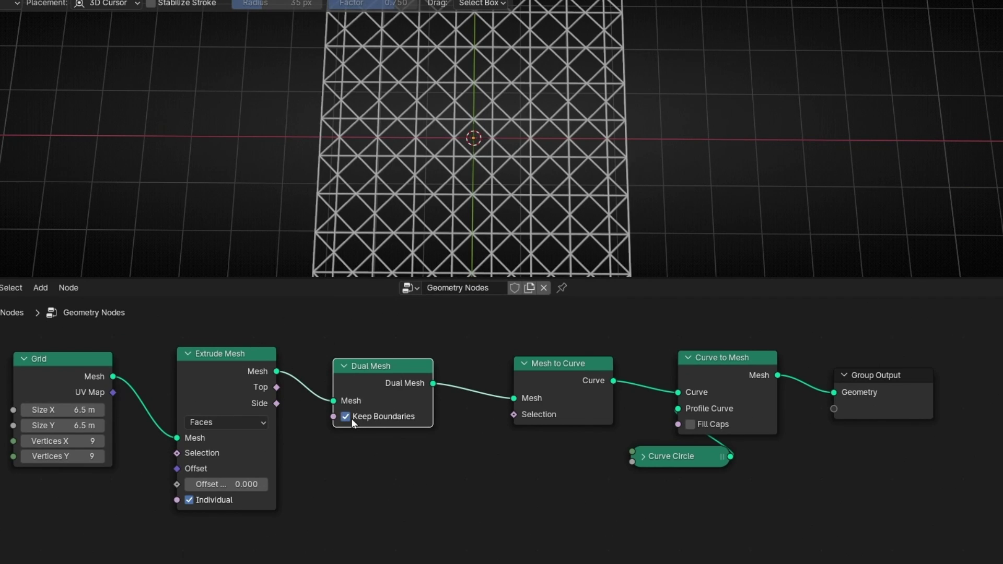
click(346, 416)
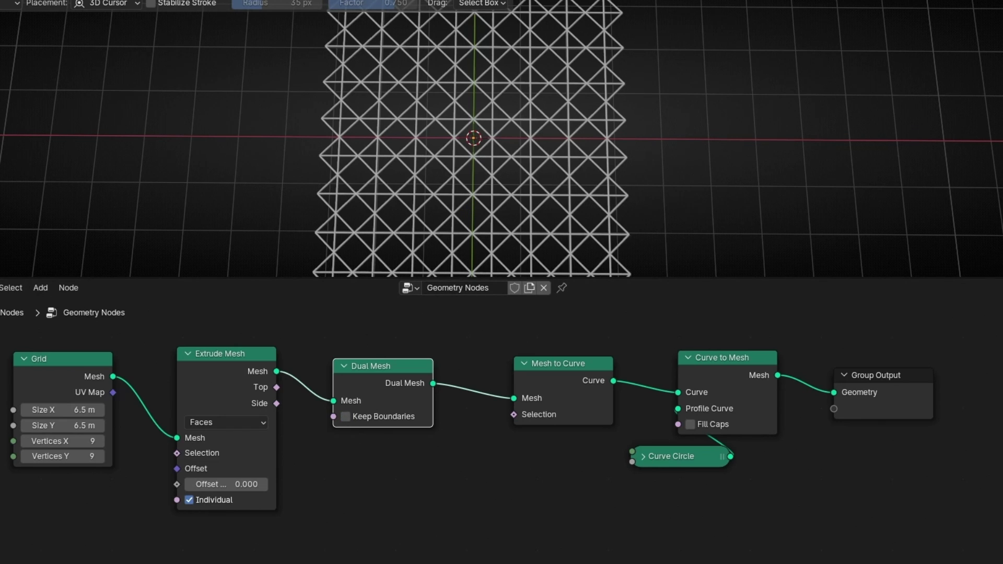
- From the top view, duplicate the Dual Mesh node and insert the copy before Mesh to Curve
key(KP_7)
scroll(510, 375, down, 1)
scroll(453, 214, down, 1)
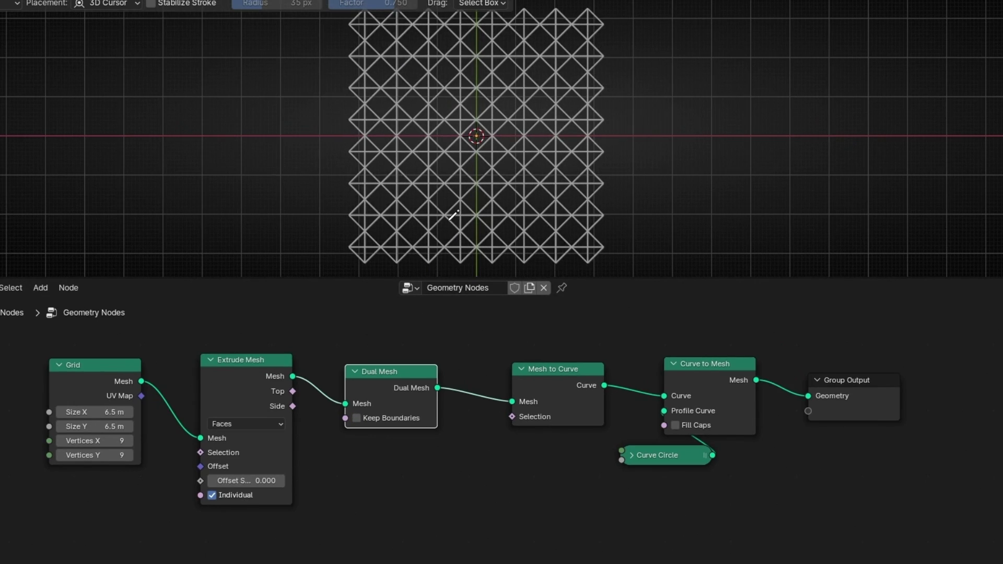
key(shift+d)
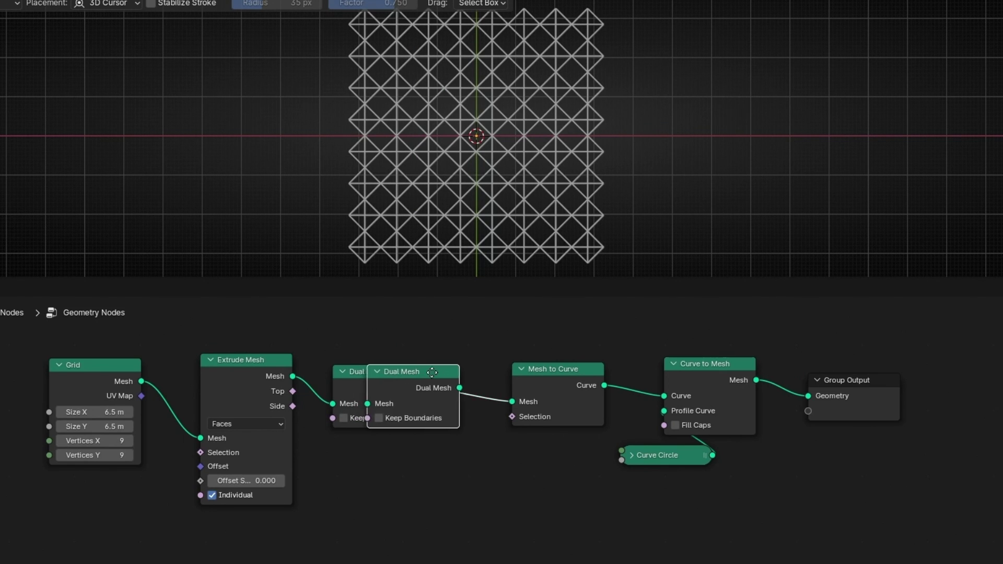
click(537, 371)
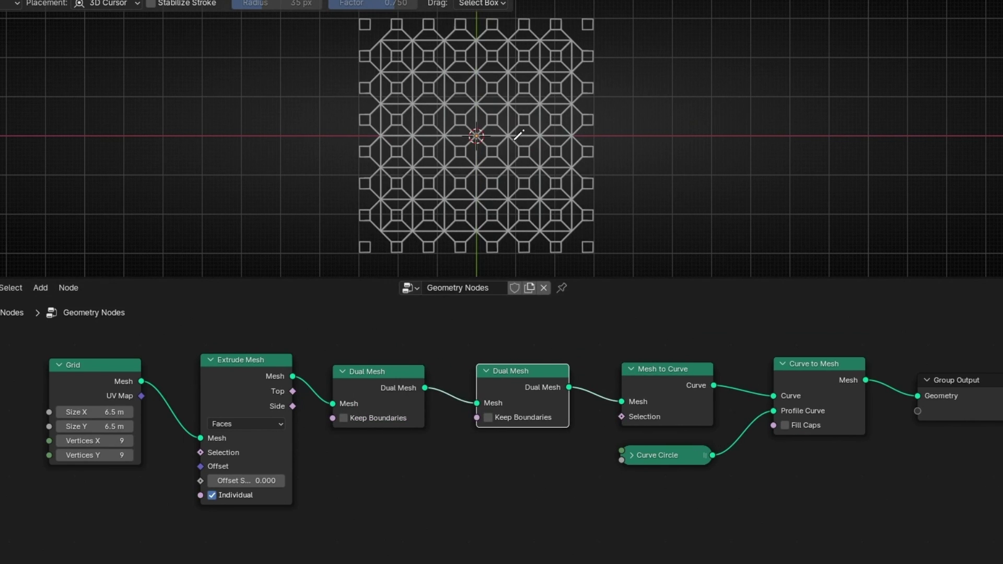
- Delete the Grid node feeding the Extrude Mesh node
middle_drag(505, 207, 499, 123)
middle_drag(478, 187, 460, 204)
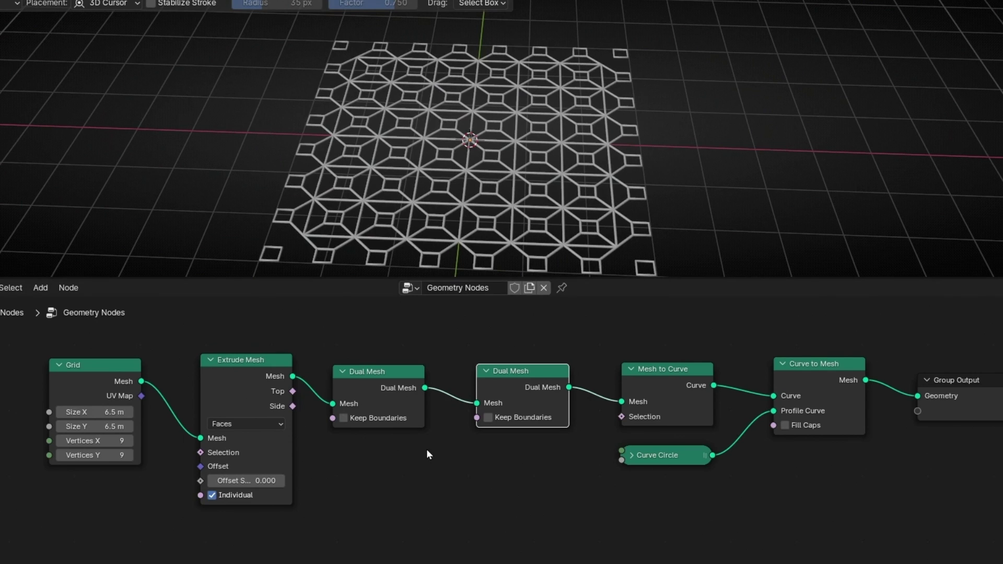
middle_drag(432, 485, 591, 484)
click(249, 377)
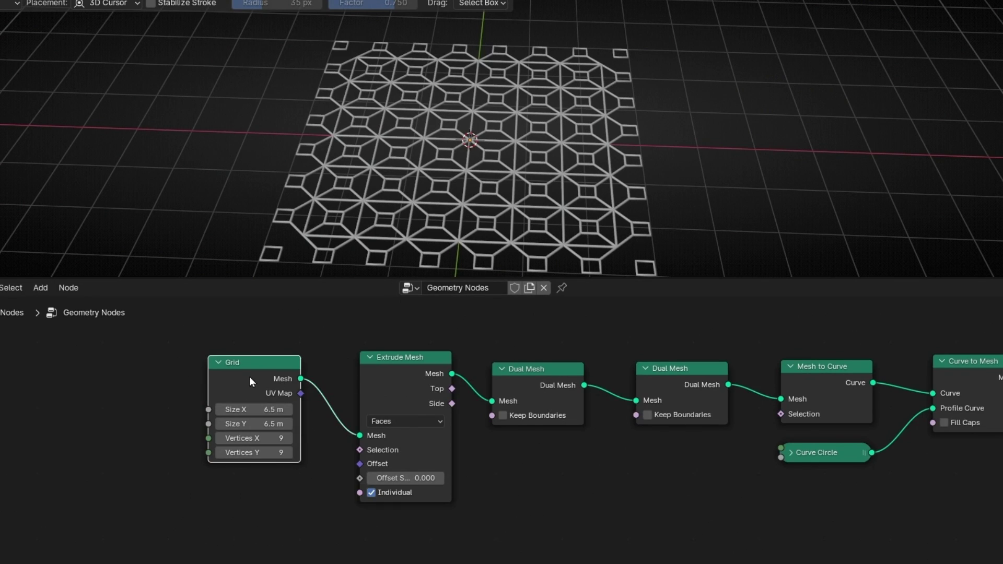
key(x)
- Mute the second Dual Mesh node and the Extrude Mesh node
click(676, 383)
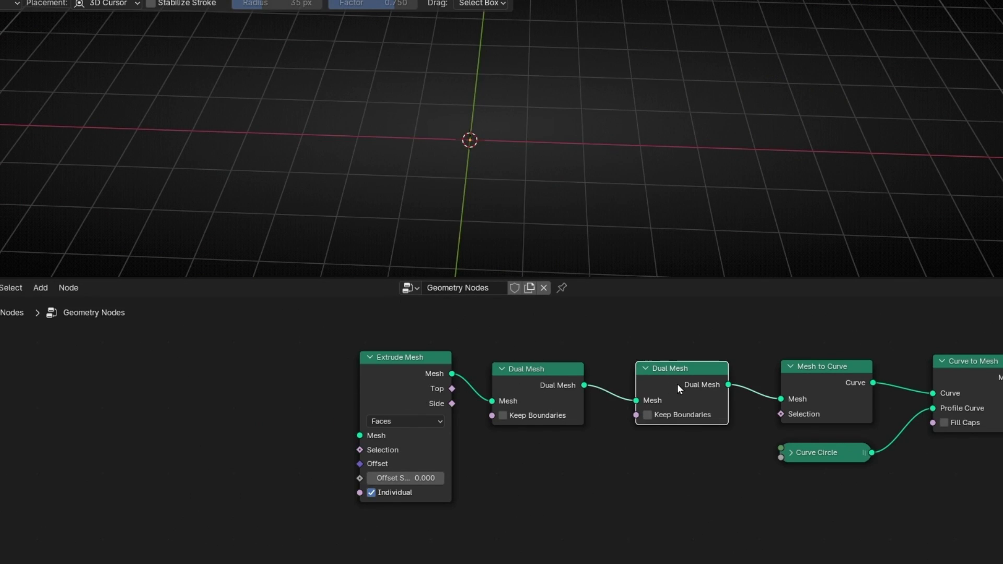
key(m)
click(402, 397)
key(m)
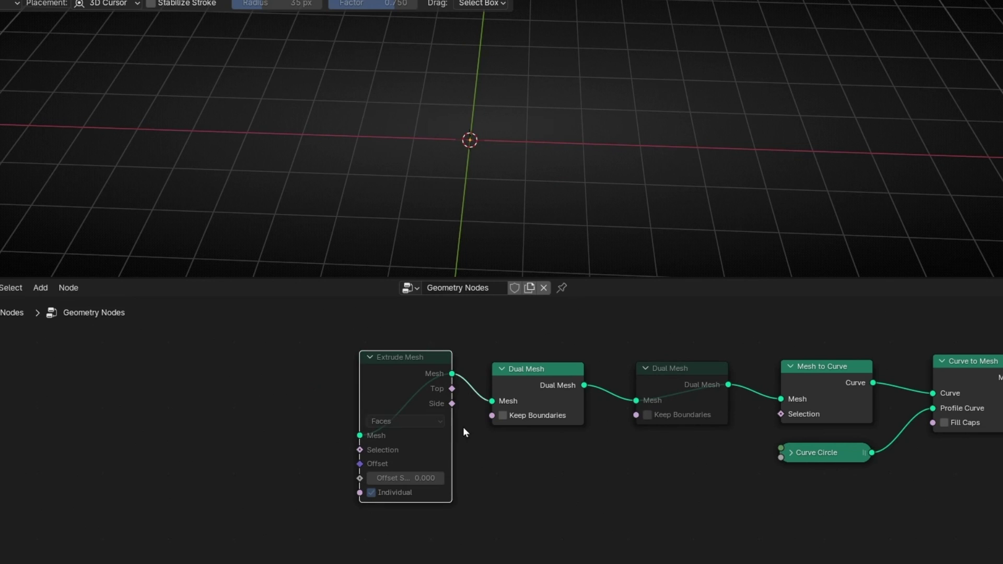
- Add a Cube mesh primitive linked to the Extrude Mesh node's Mesh input and place it before that node
drag(361, 436, 271, 393)
text(cube)
key(Return)
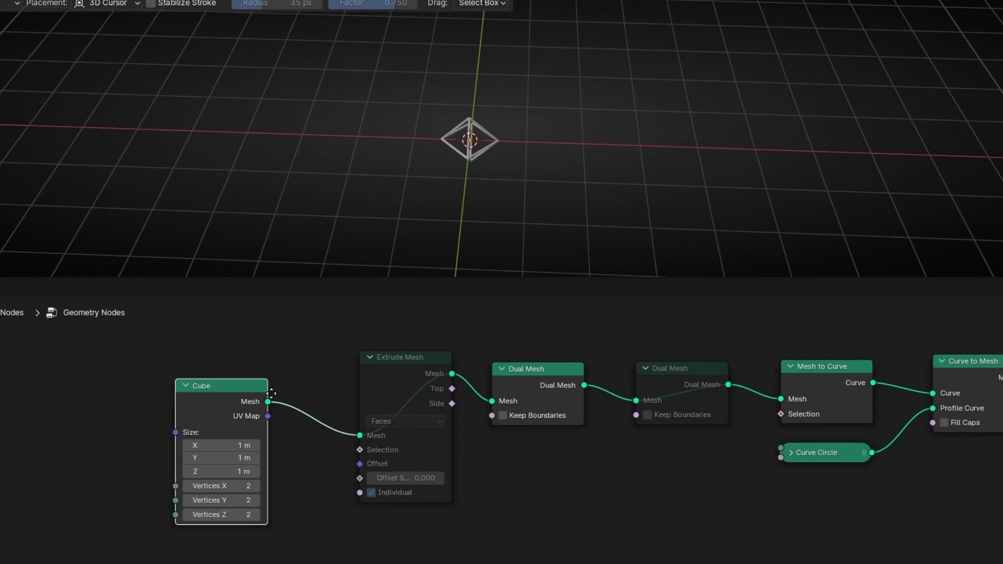
click(282, 359)
- Mute the first Dual Mesh node to view the plain wire cube up close
click(520, 377)
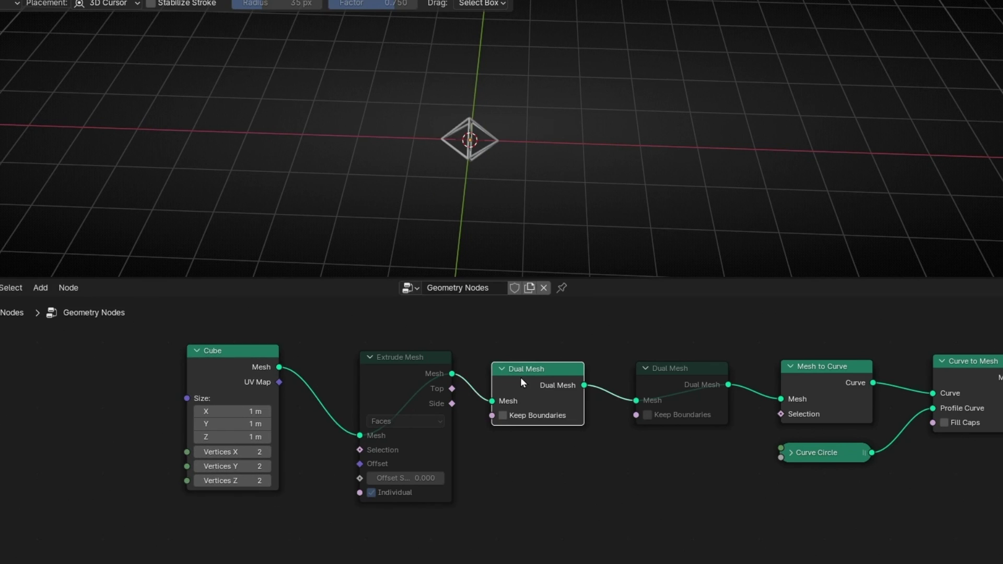
key(m)
scroll(488, 200, up, 4)
middle_drag(500, 213, 457, 171)
- Unmute the Extrude Mesh node, try adjusting its offset scale, and undo that adjustment
click(387, 354)
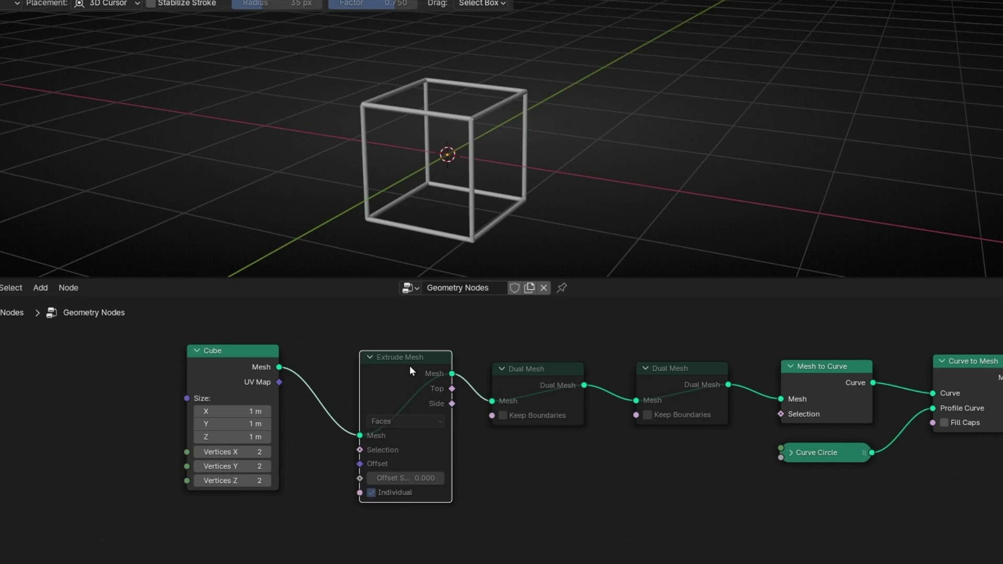
key(m)
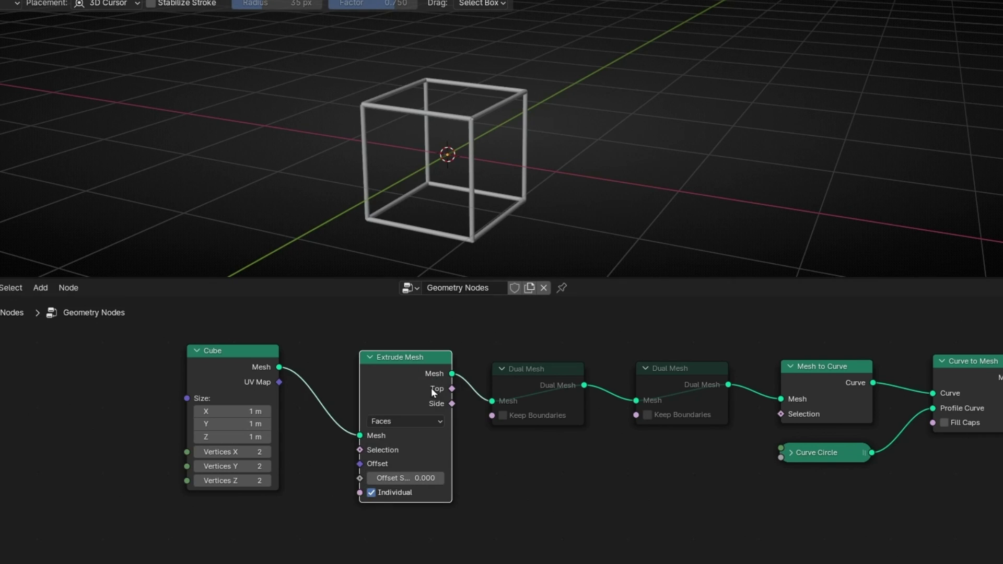
mouse_move(405, 478)
mouse_down()
mouse_move(460, 477)
mouse_move(405, 479)
mouse_up()
key(ctrl+z)
- Unmute the first and second Dual Mesh nodes in turn, inspecting the wire shape between them
click(516, 389)
key(m)
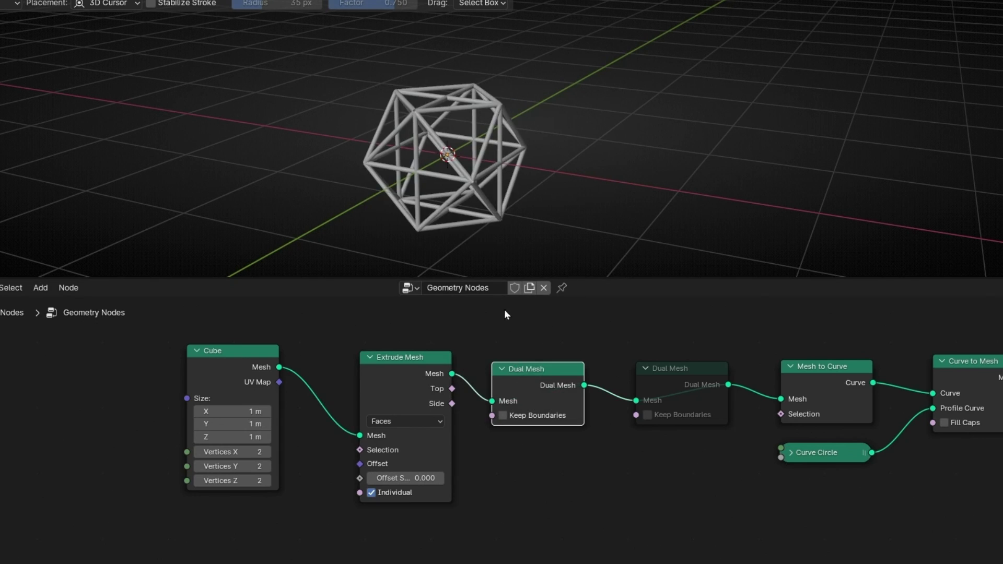
middle_drag(449, 225, 456, 53)
click(665, 394)
key(m)
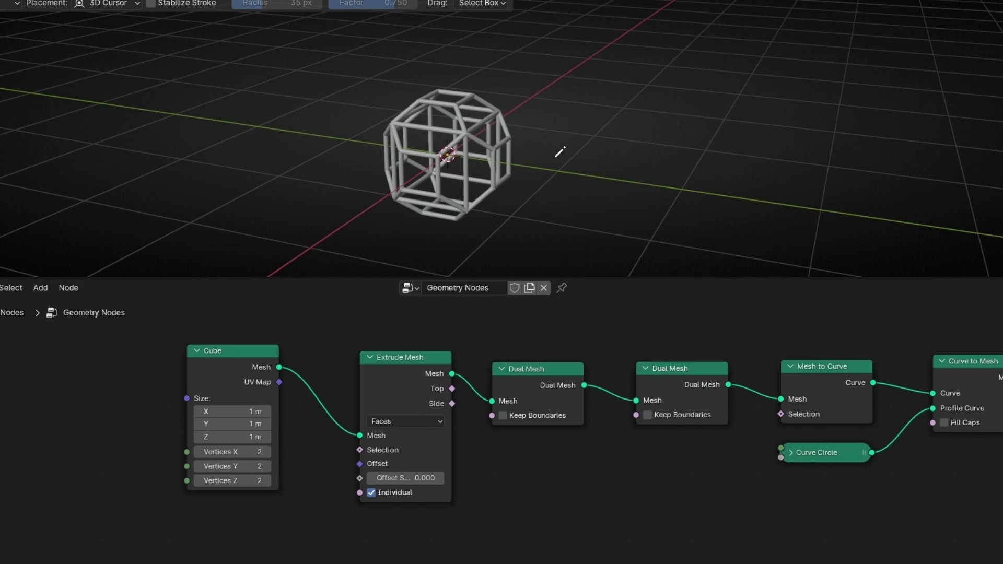
- Set the Extrude Mesh node's offset scale to -0.5 to form a cube within a cube
scroll(441, 454, up, 4)
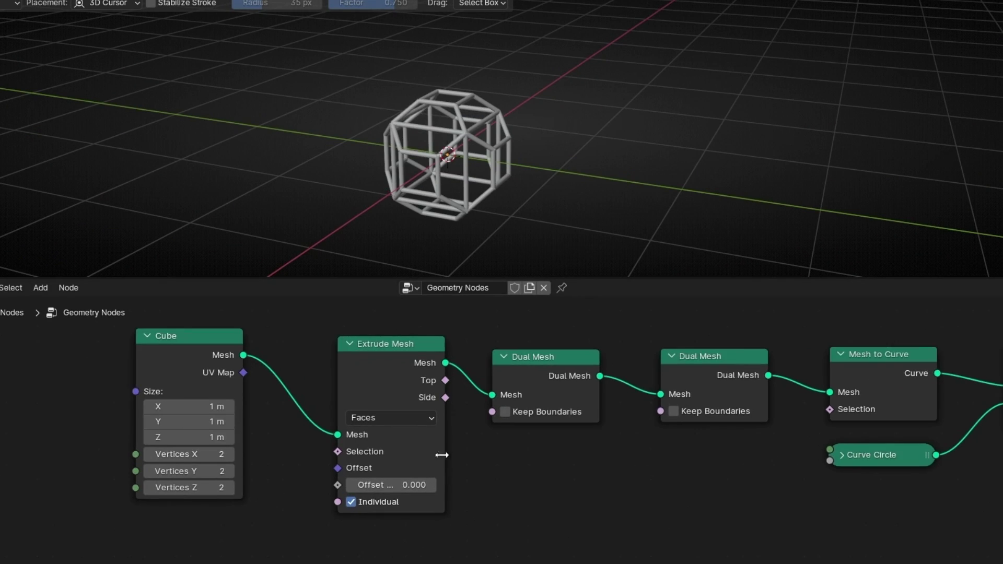
middle_drag(439, 188, 562, 156)
scroll(376, 481, up, 3)
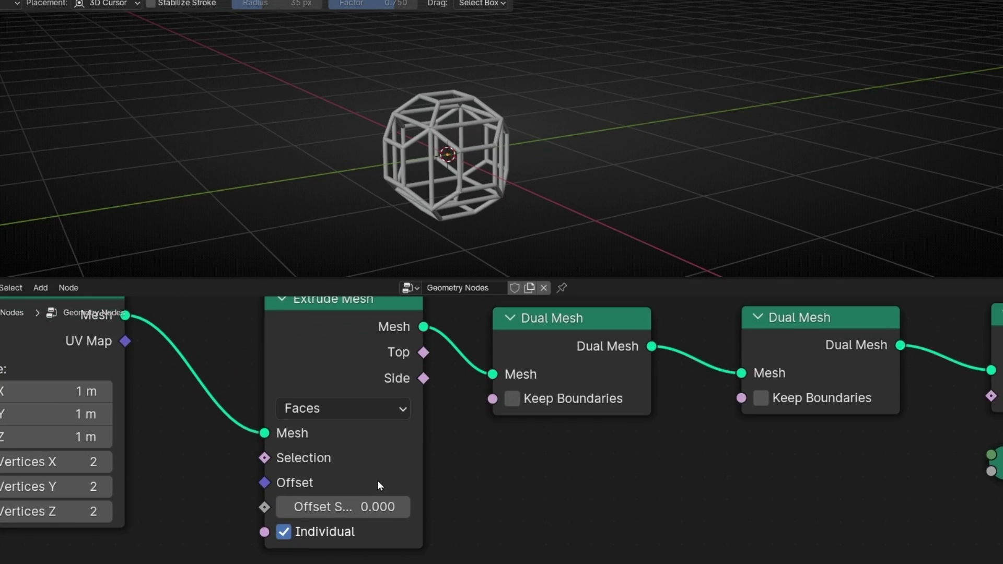
mouse_move(472, 490)
mouse_down()
mouse_move(501, 490)
mouse_move(467, 489)
mouse_up()
click(467, 490)
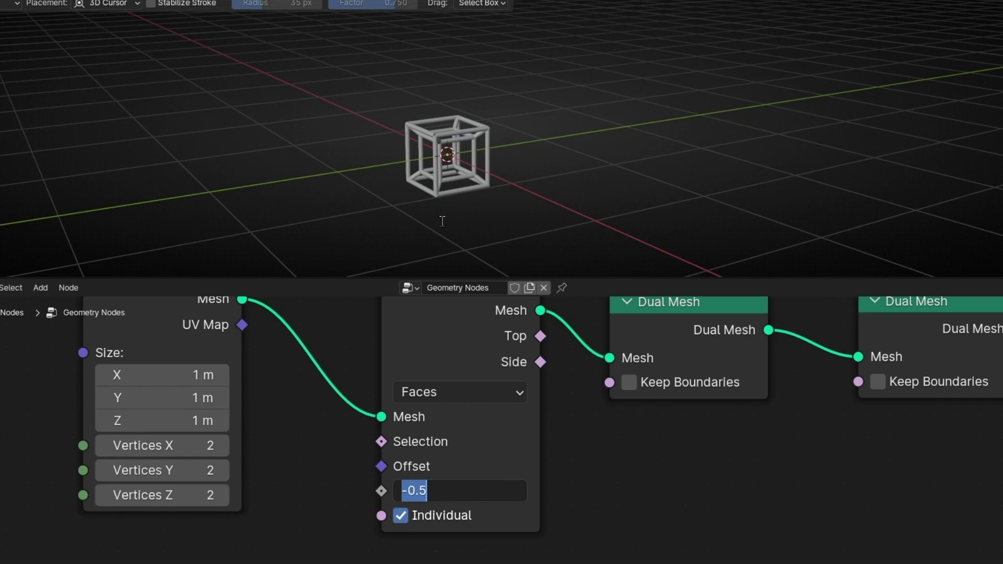
key(Return)
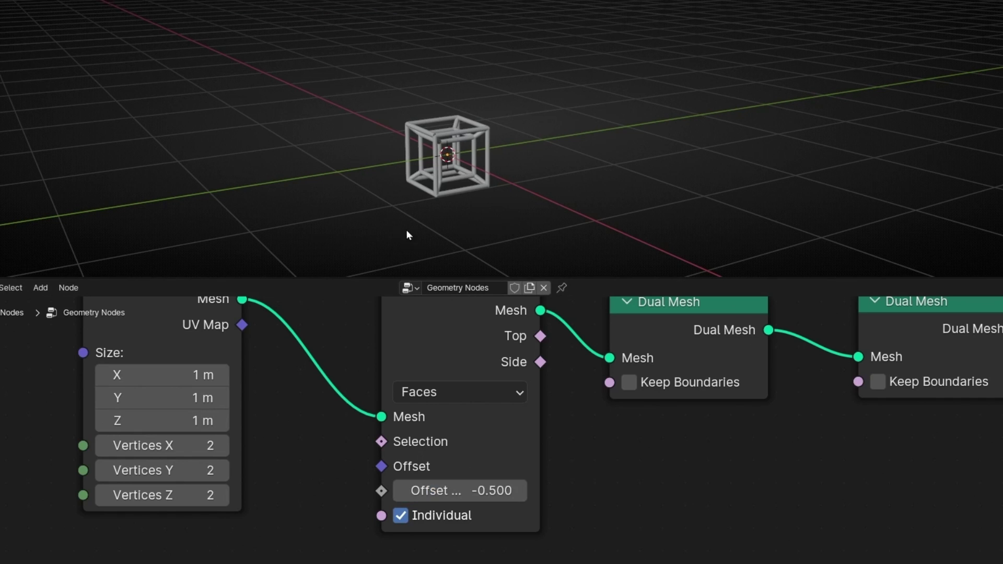
- Enable Fill Caps on the Curve to Mesh node and inspect the nested wire cube from several angles
scroll(417, 224, up, 2)
mouse_move(404, 209)
middle_down()
mouse_move(556, 210)
mouse_move(345, 209)
mouse_move(415, 213)
middle_up()
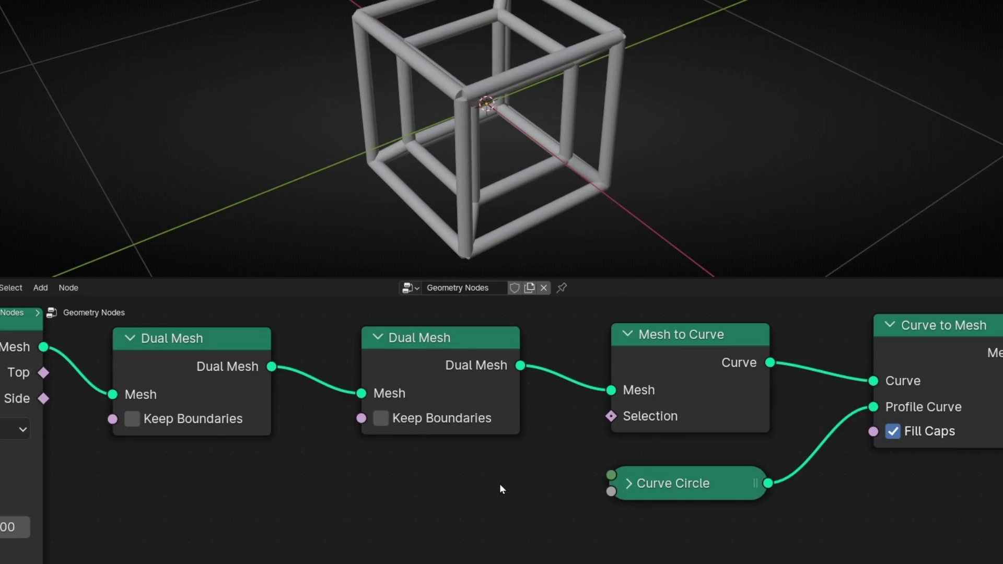
scroll(500, 484, down, 3)
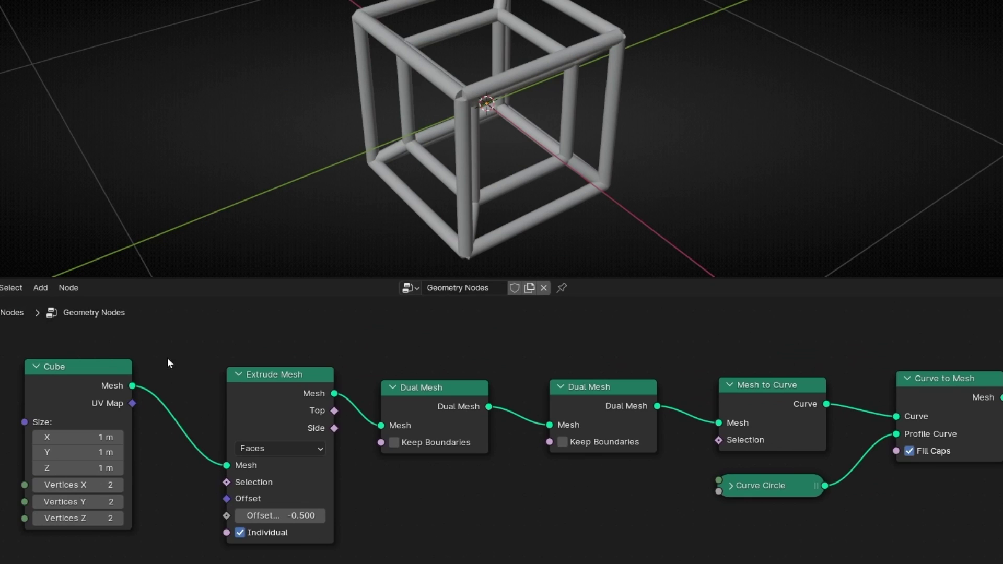
middle_drag(418, 180, 461, 166)
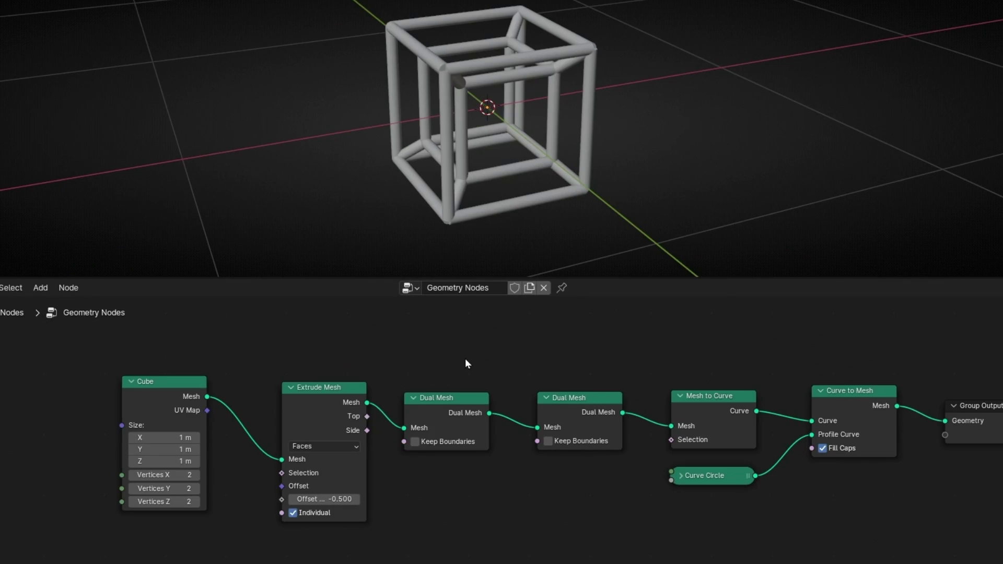